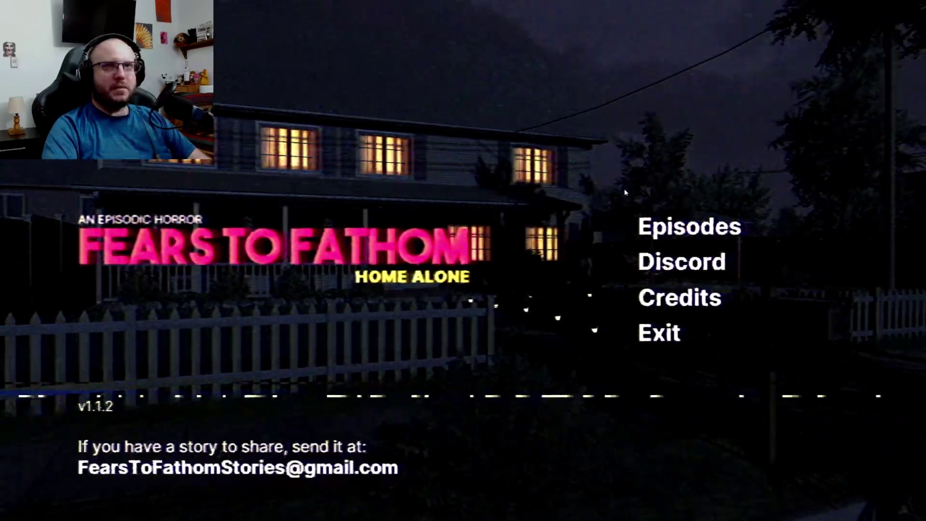
# - Open the Episodes list, start Home Alone and walk to the bedroom doorway
pyautogui.click(651, 227)
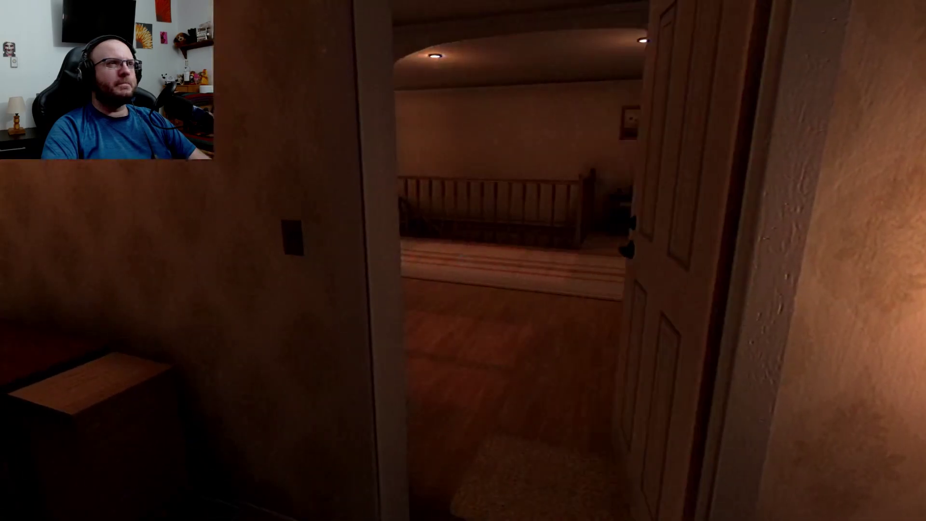
# - Walk into the upstairs hallway and crouch to peek under the window blinds
pyautogui.press('w')
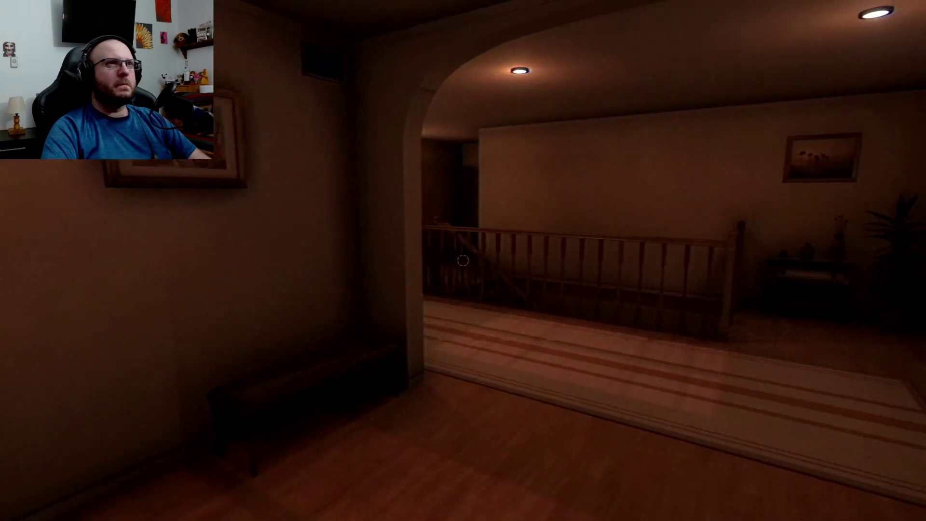
pyautogui.press('w')
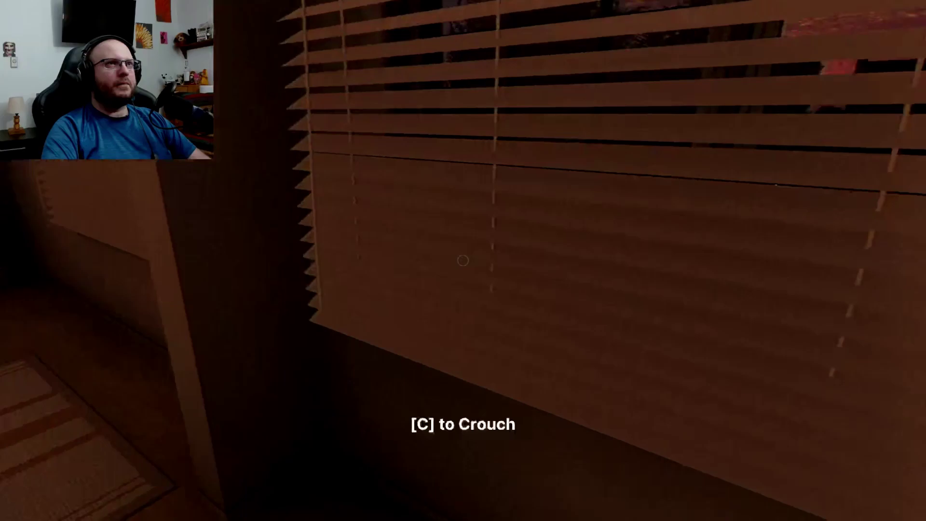
pyautogui.press('w')
pyautogui.press('c')
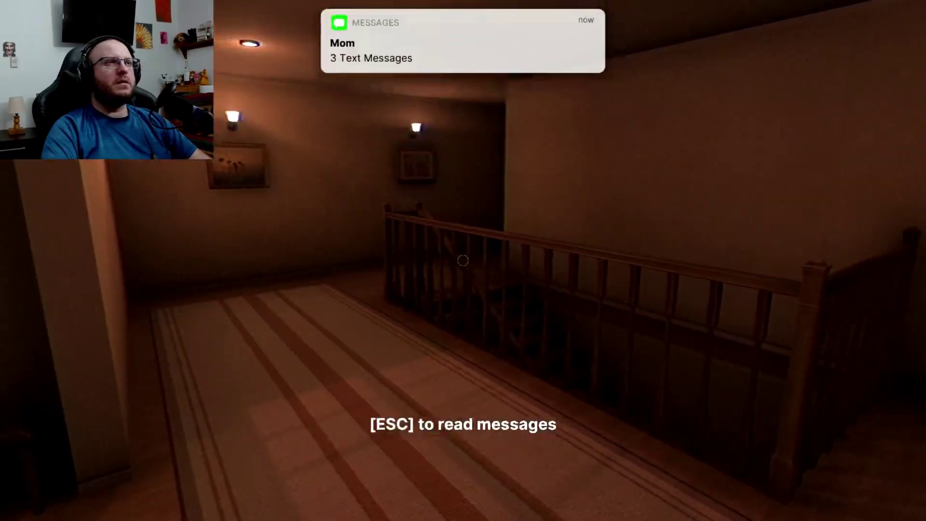
pyautogui.press('Escape')
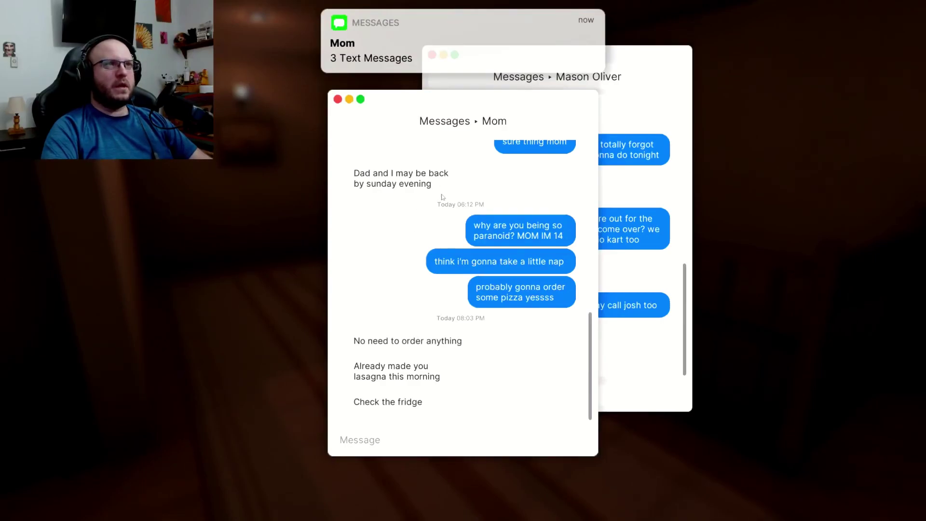
pyautogui.scroll(2, 439, 195)
pyautogui.scroll(3, 448, 217)
pyautogui.scroll(5, 461, 244)
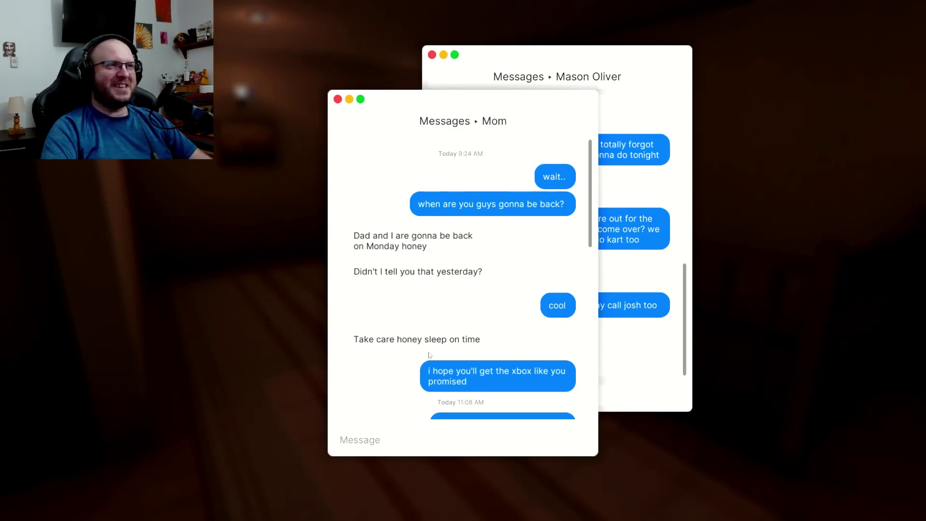
pyautogui.scroll(-2, 497, 338)
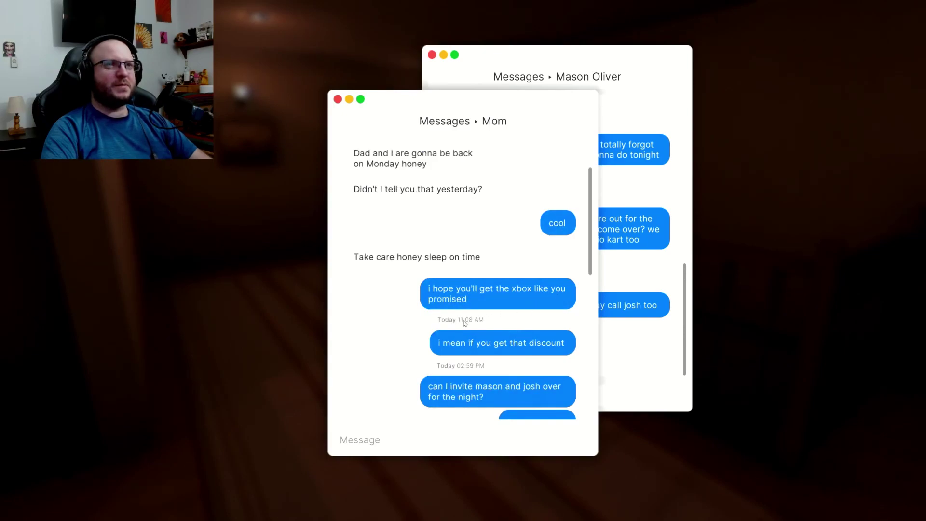
pyautogui.scroll(-1, 464, 324)
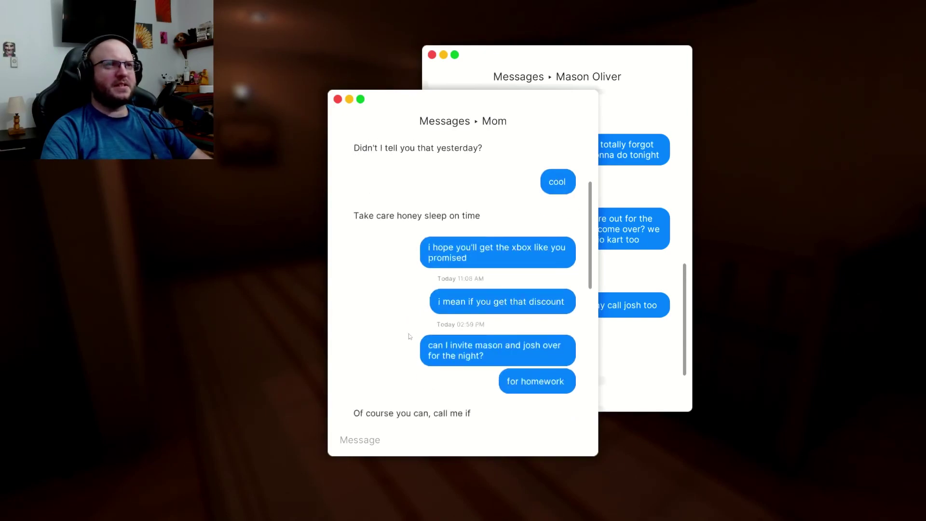
pyautogui.scroll(-1, 409, 333)
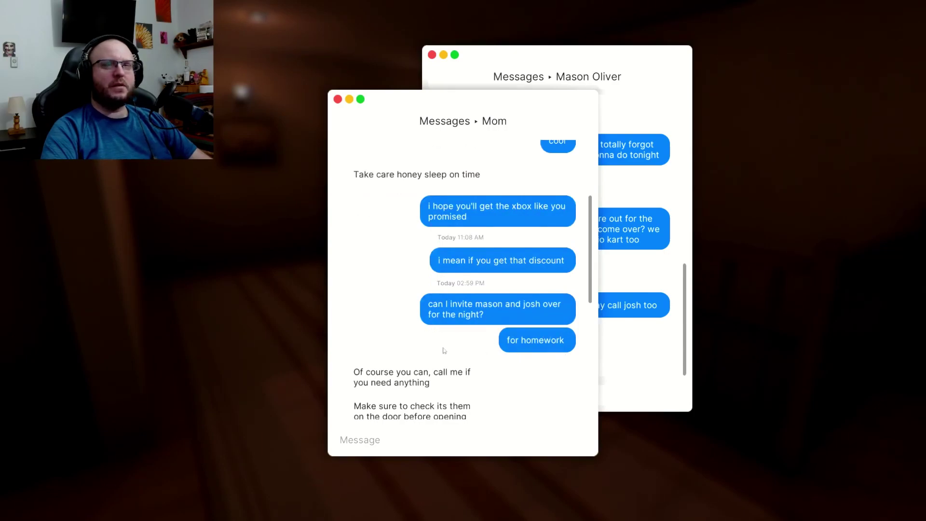
pyautogui.scroll(-2, 480, 341)
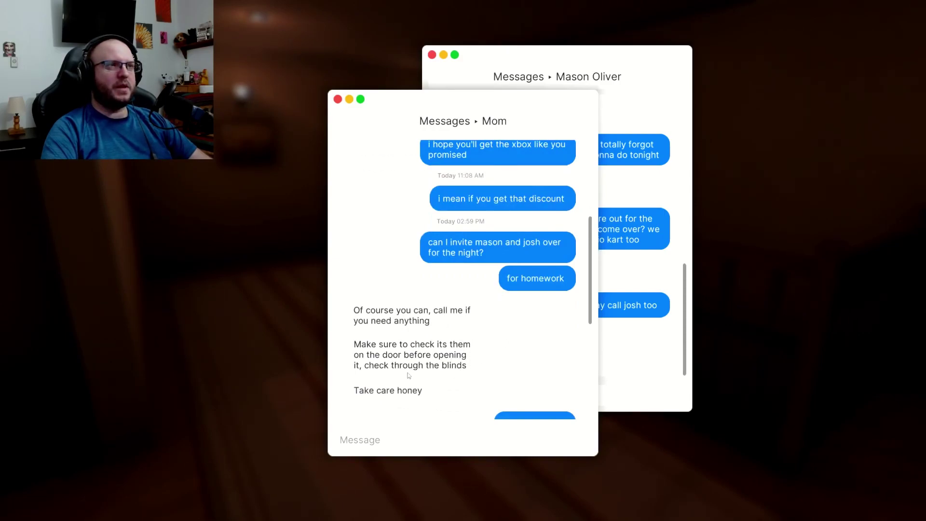
pyautogui.scroll(-3, 510, 359)
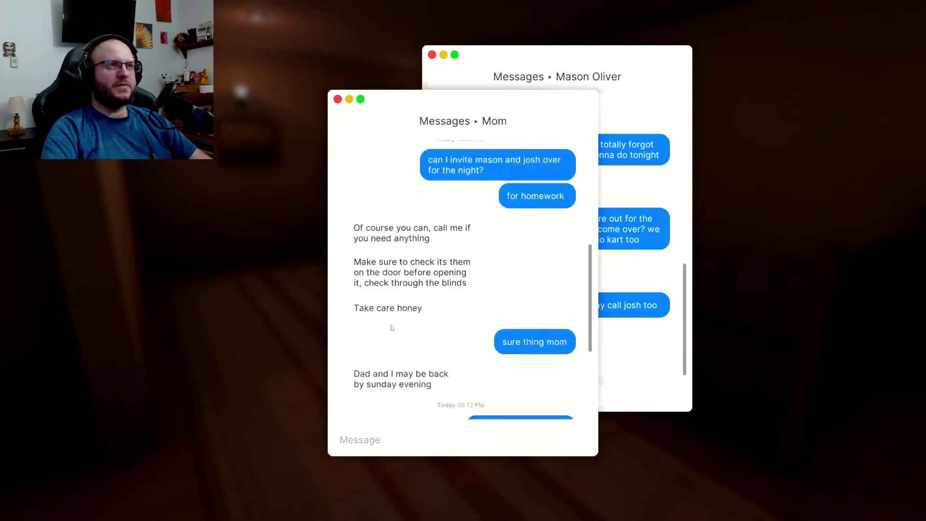
pyautogui.scroll(-2, 423, 350)
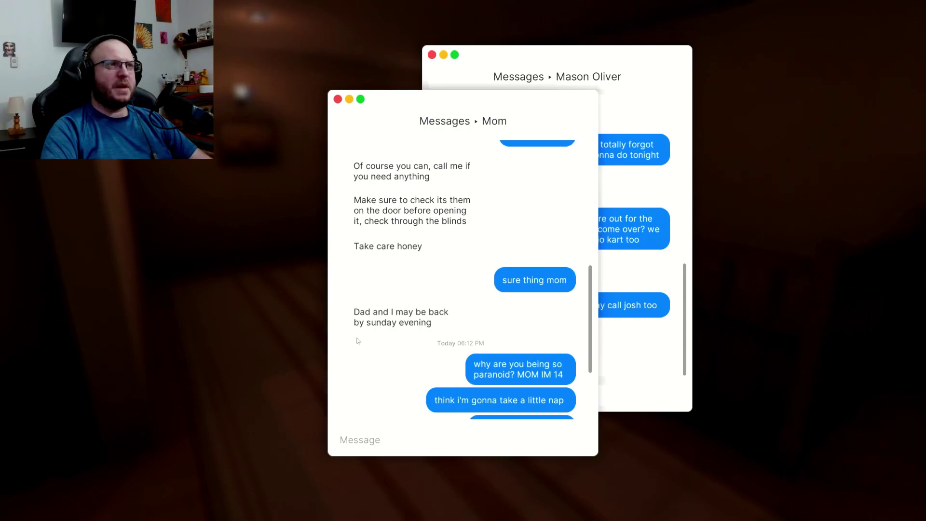
pyautogui.scroll(-2, 431, 347)
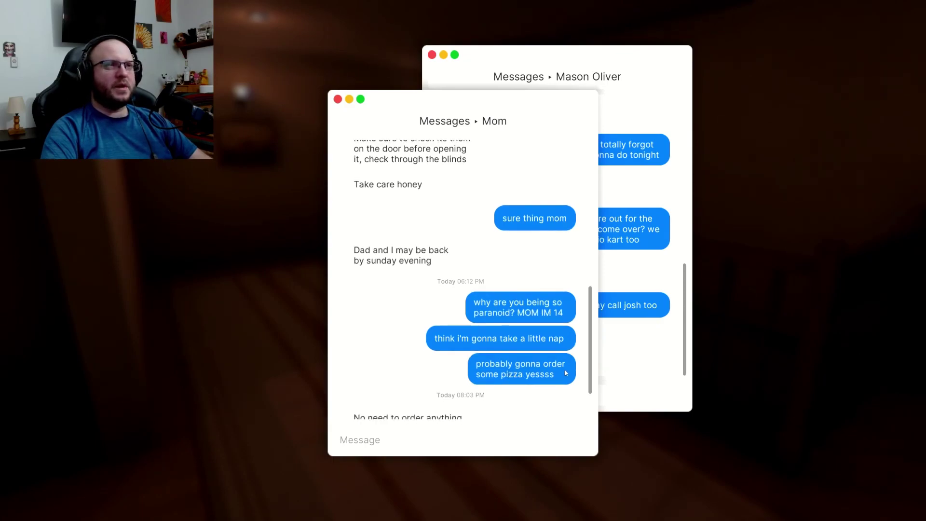
pyautogui.scroll(-2, 430, 364)
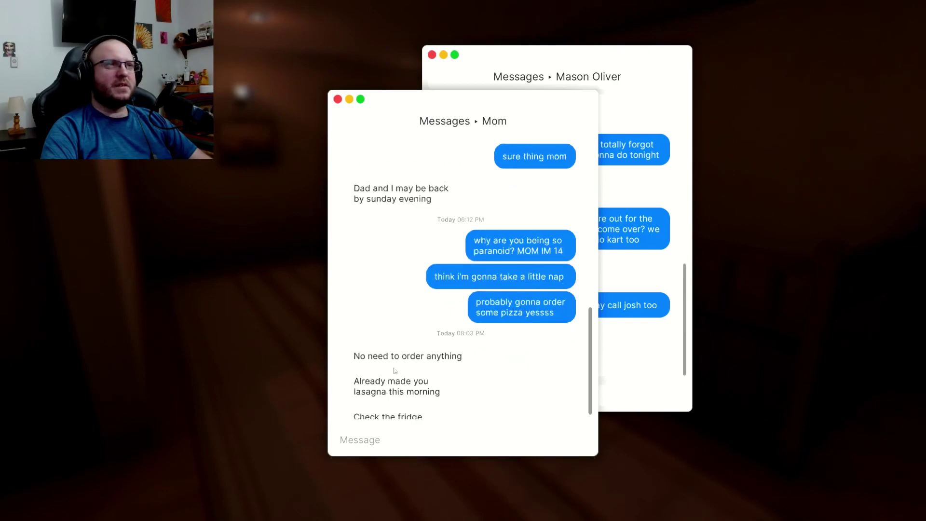
pyautogui.scroll(-1, 407, 384)
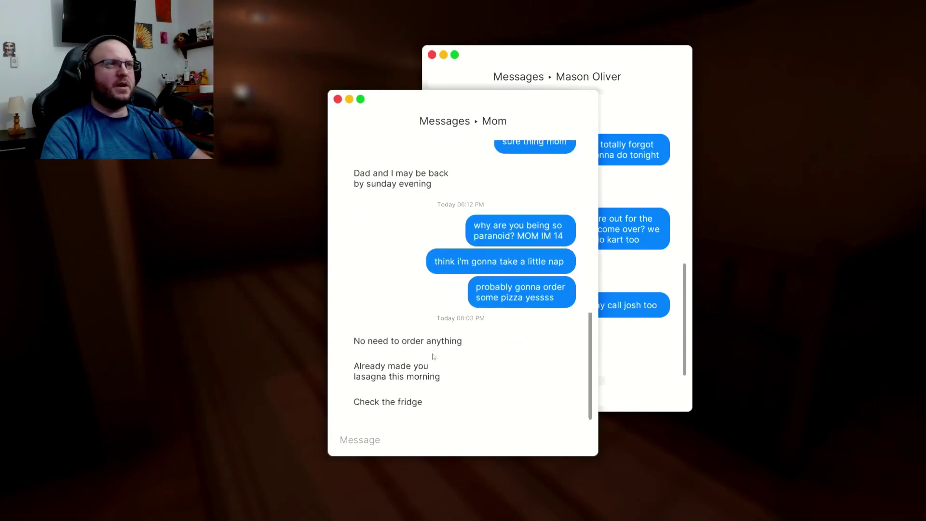
pyautogui.click(424, 433)
pyautogui.write('Thanks mom')
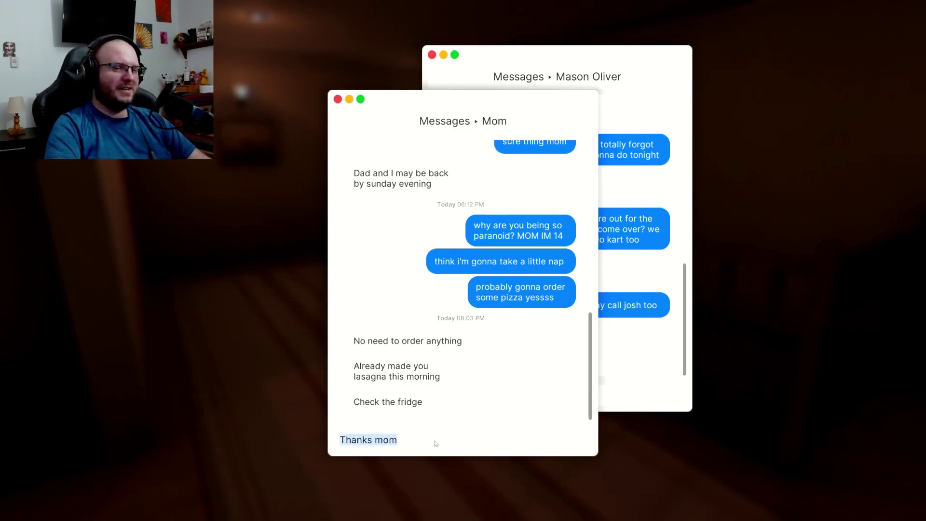
pyautogui.press('Return')
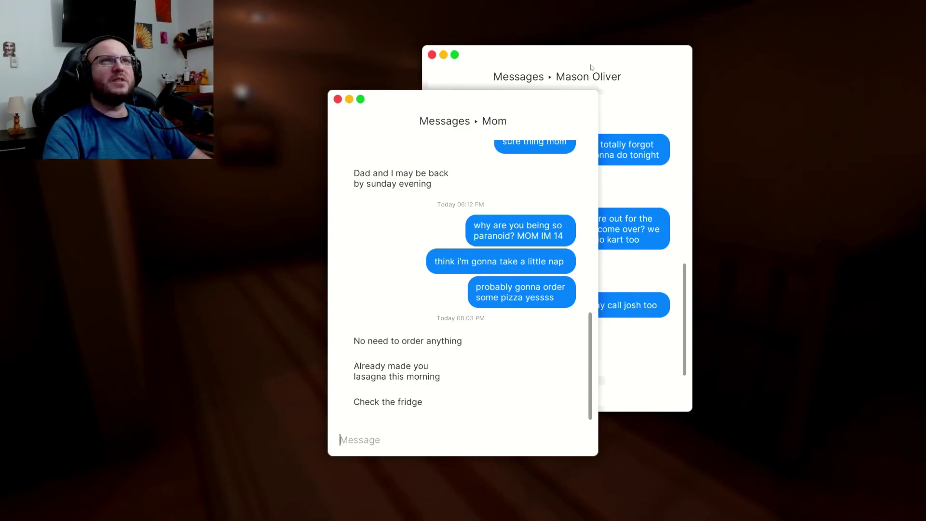
pyautogui.click(588, 54)
pyautogui.scroll(5, 596, 189)
pyautogui.scroll(5, 593, 205)
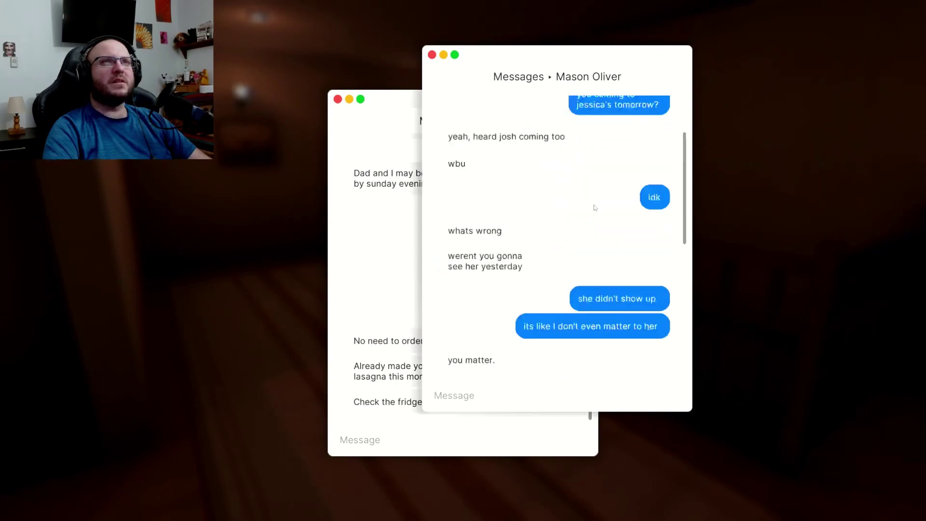
pyautogui.scroll(5, 594, 205)
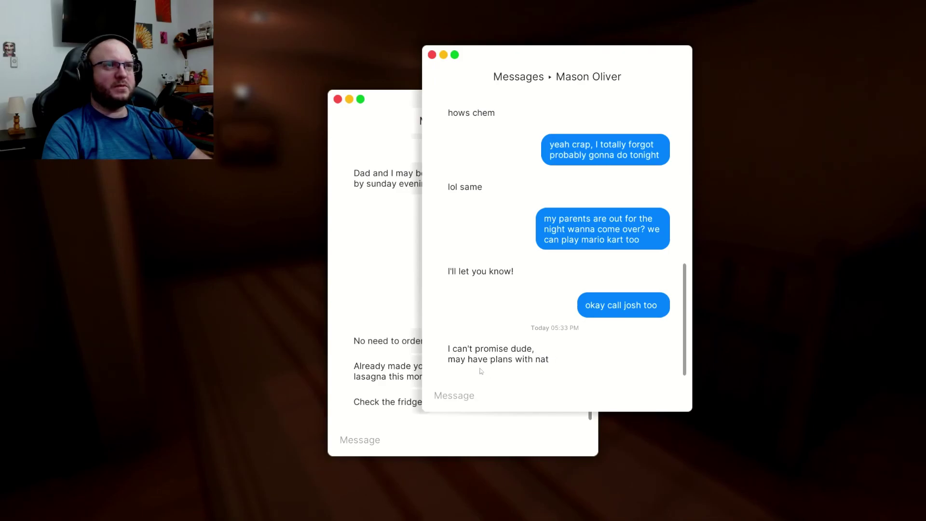
# - Put the phone chats away and walk past the painting into the dark room
pyautogui.press('Escape')
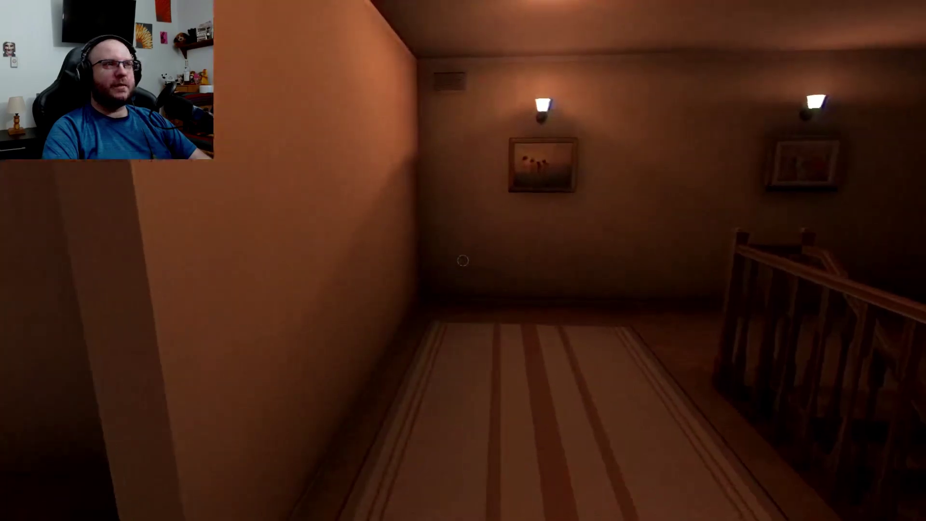
pyautogui.press('w')
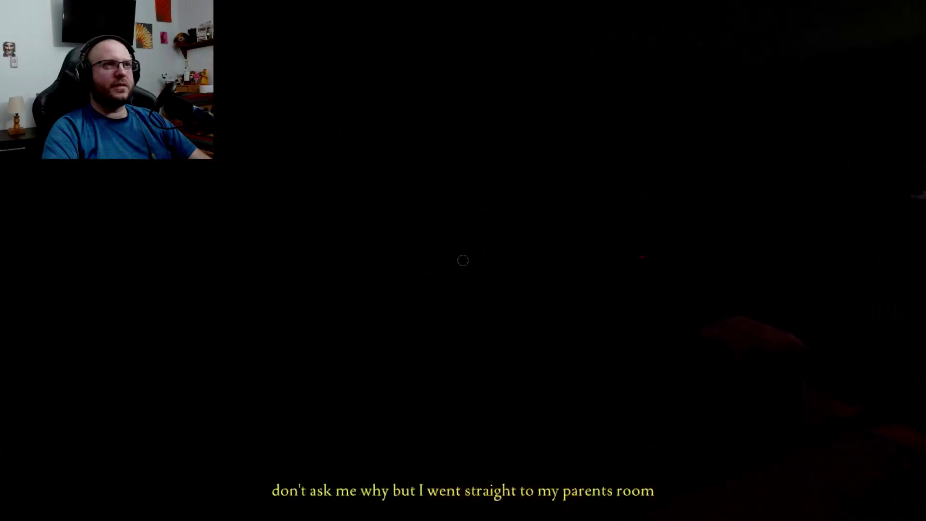
pyautogui.press('w')
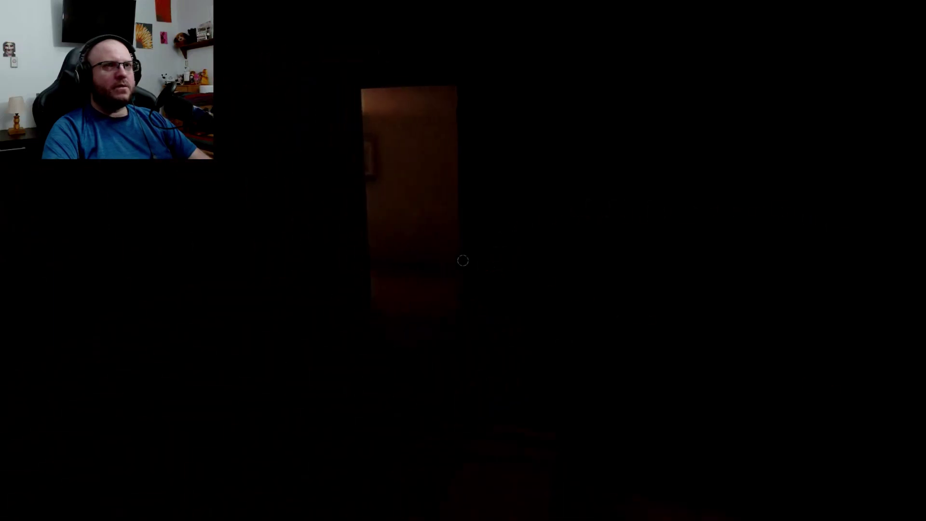
# - Open the parents' bedroom door and head toward the stairs
pyautogui.moveTo(464, 261); pyautogui.dragTo(462, 260)
pyautogui.click(463, 260)
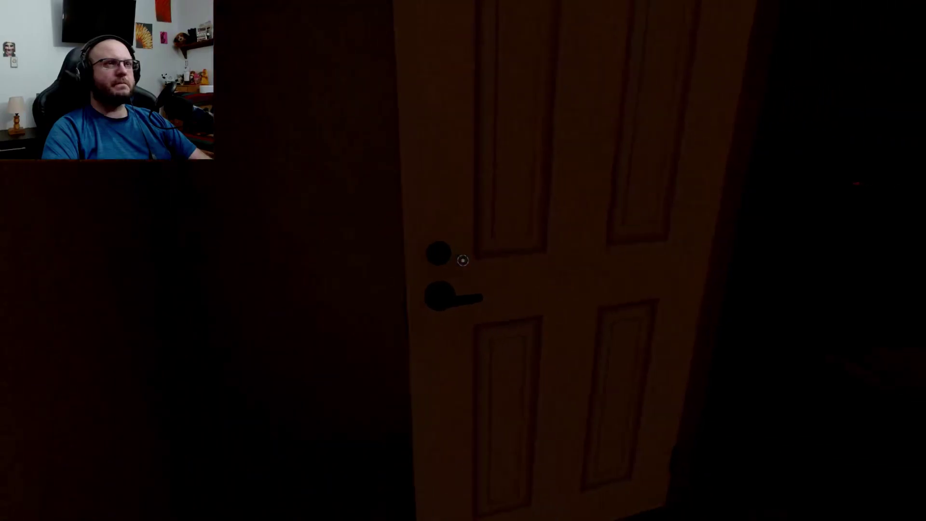
pyautogui.press('w')
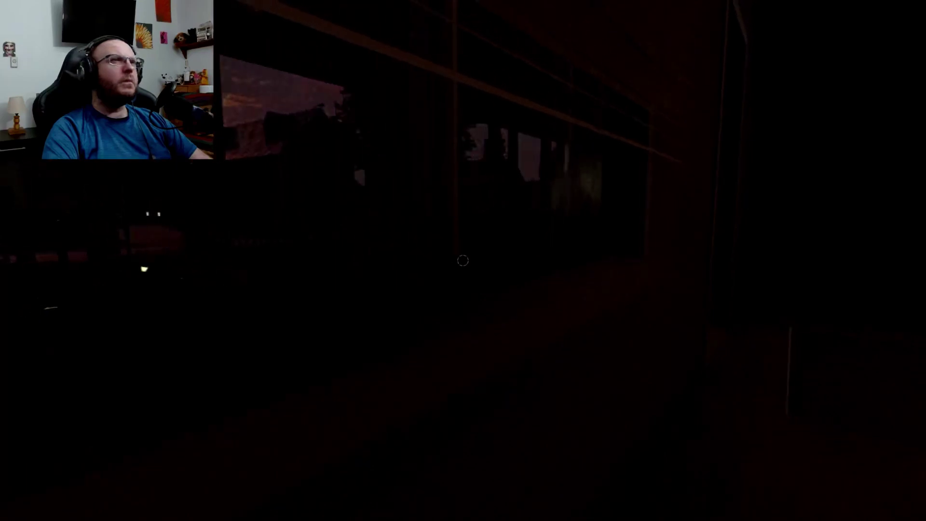
# - Open the kitchen fridge and take out the cold lasagna tray
pyautogui.press('w')
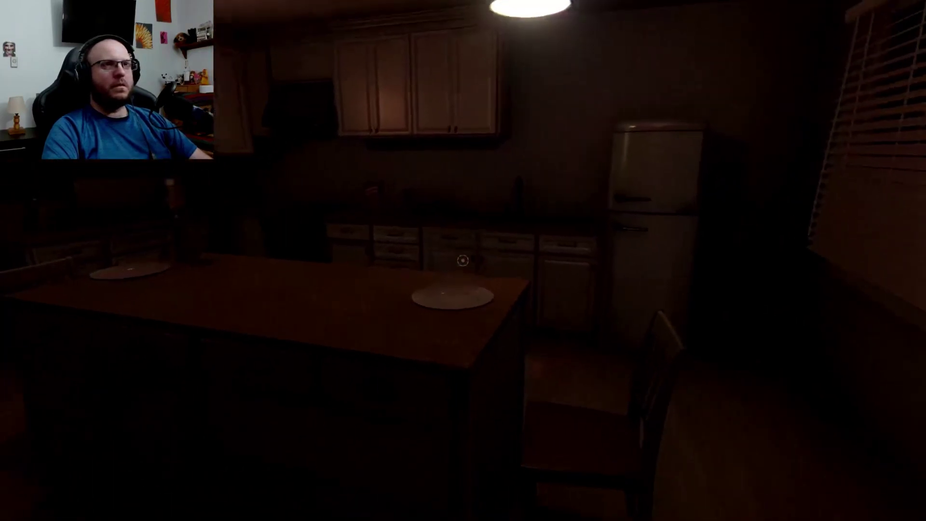
pyautogui.press('w')
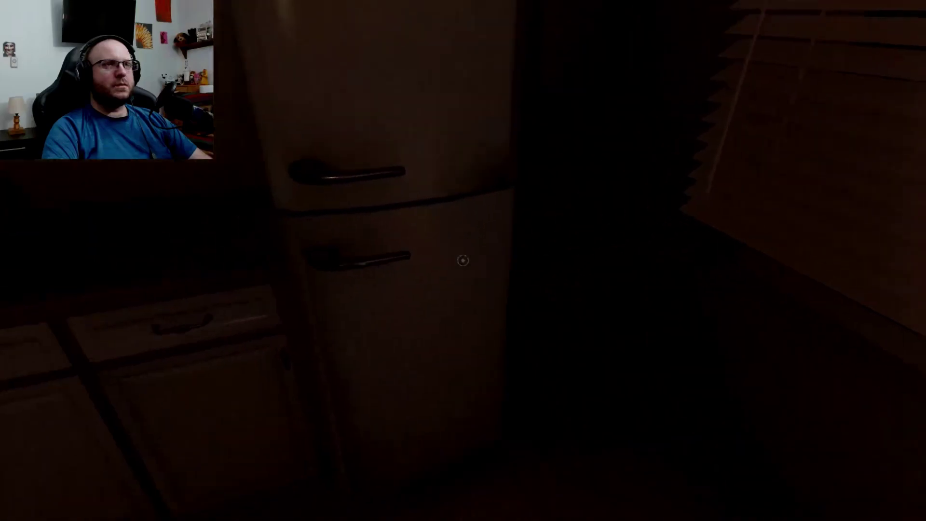
pyautogui.click(463, 261)
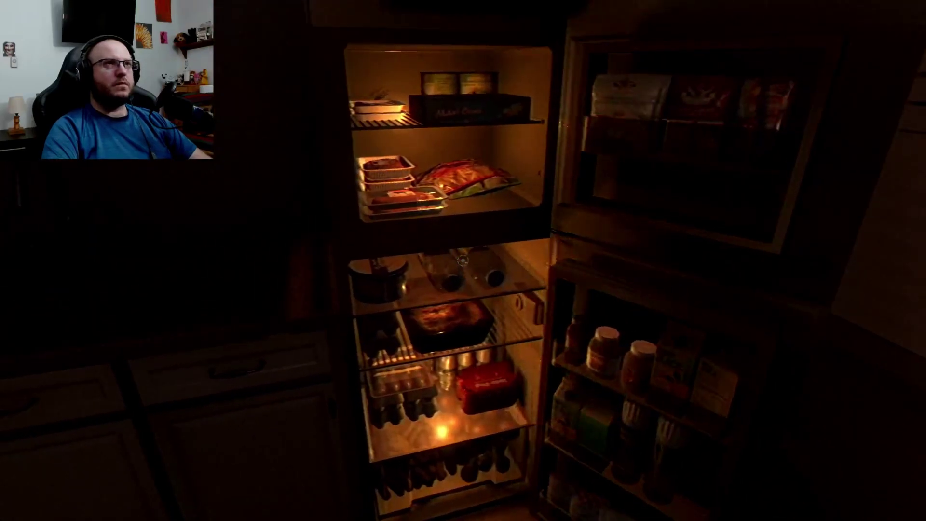
pyautogui.press('w')
pyautogui.press('w')
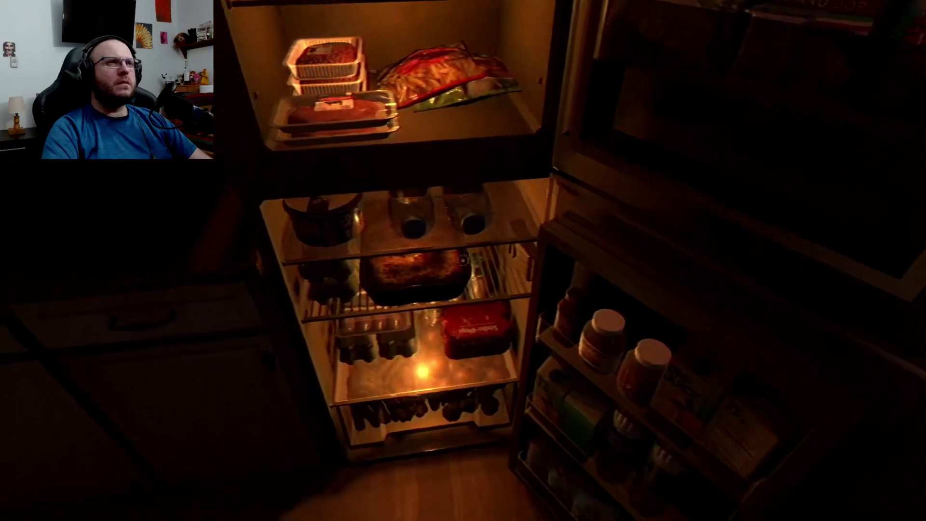
pyautogui.click(463, 260)
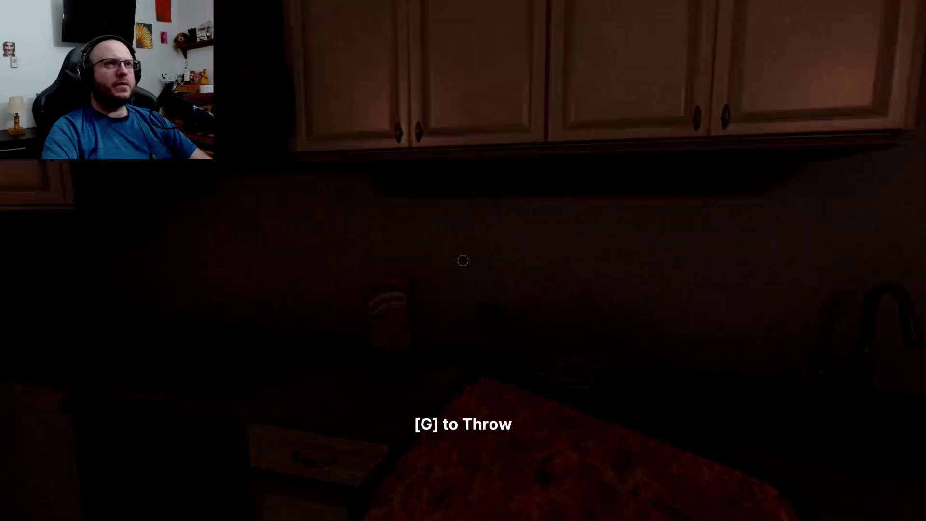
# - Set the lasagna tray down, then take the heated lasagna from the counter
pyautogui.press('g')
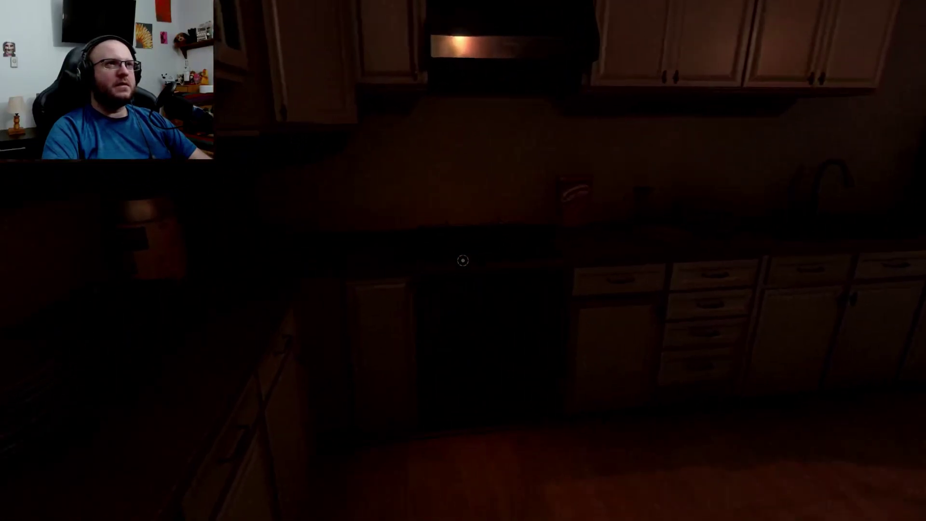
pyautogui.press('e')
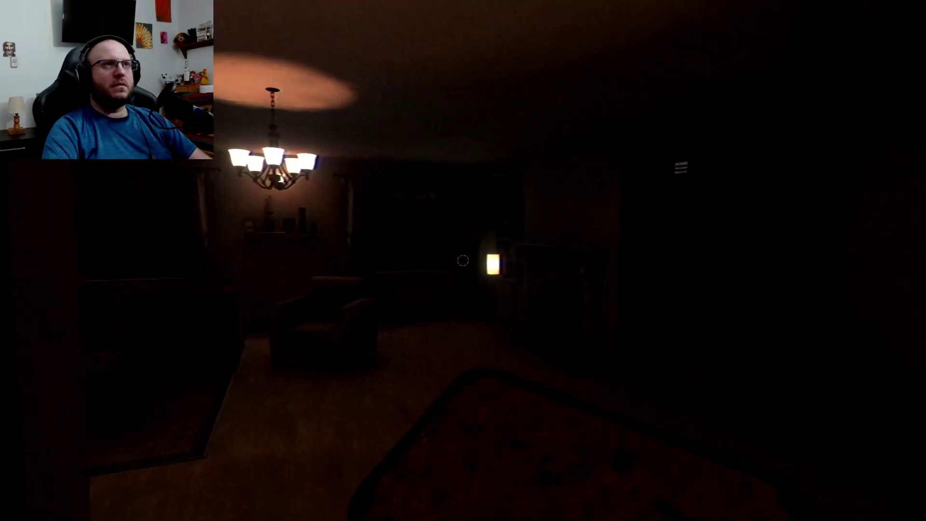
# - Switch on the living-room TV and back up to the couch with the lasagna
pyautogui.press('w')
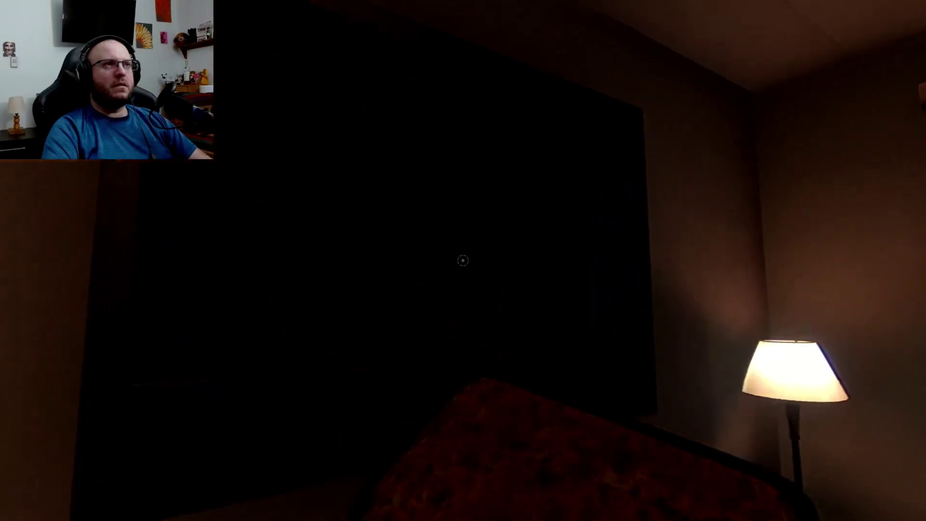
pyautogui.click(462, 260)
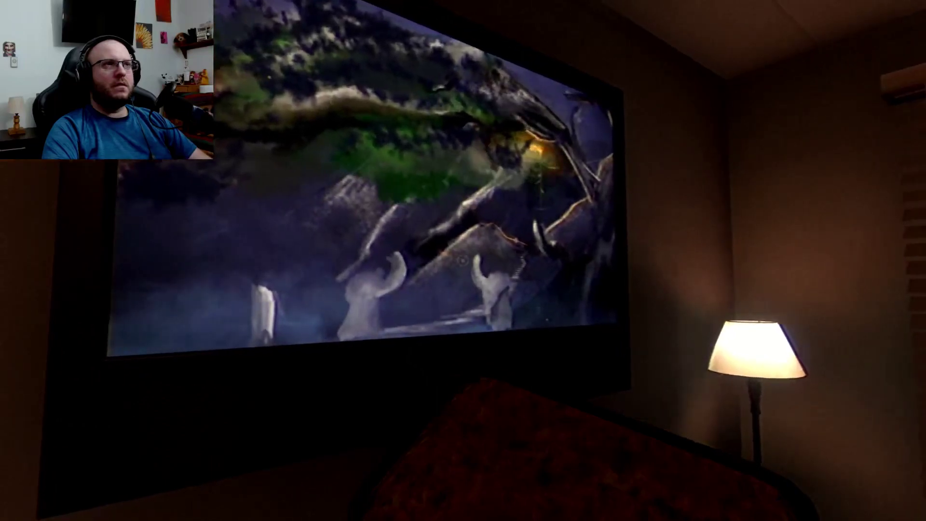
pyautogui.press('s')
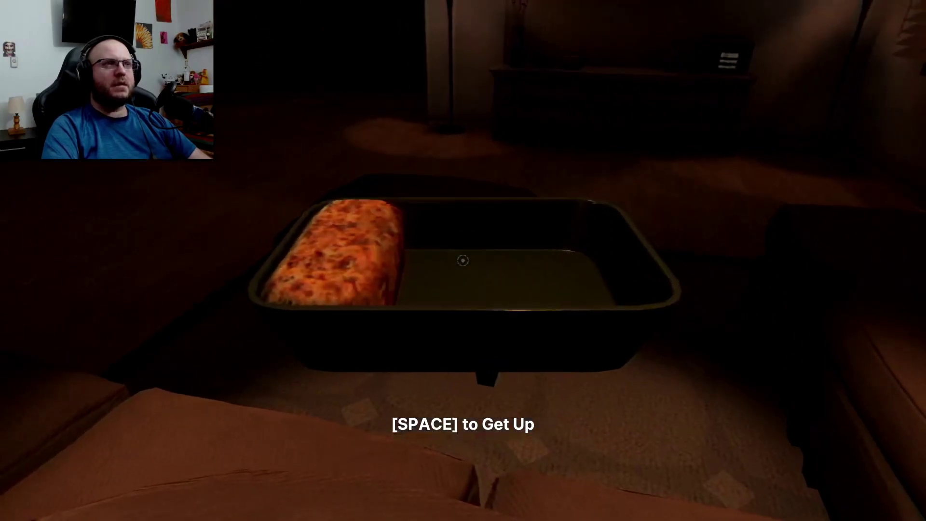
# - Switch off the TV, walk toward the staircase and dismiss Mom's texts
pyautogui.moveTo(463, 260); pyautogui.dragTo(463, 144)
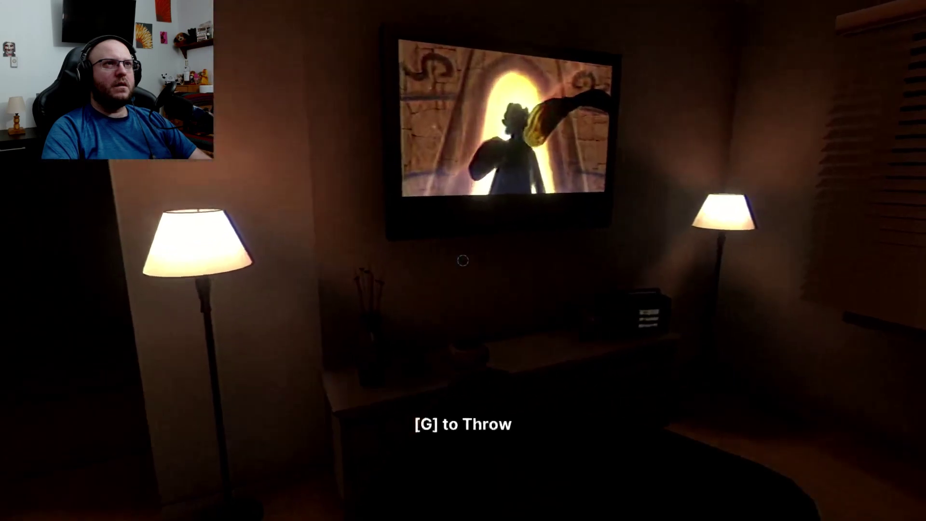
pyautogui.press('w')
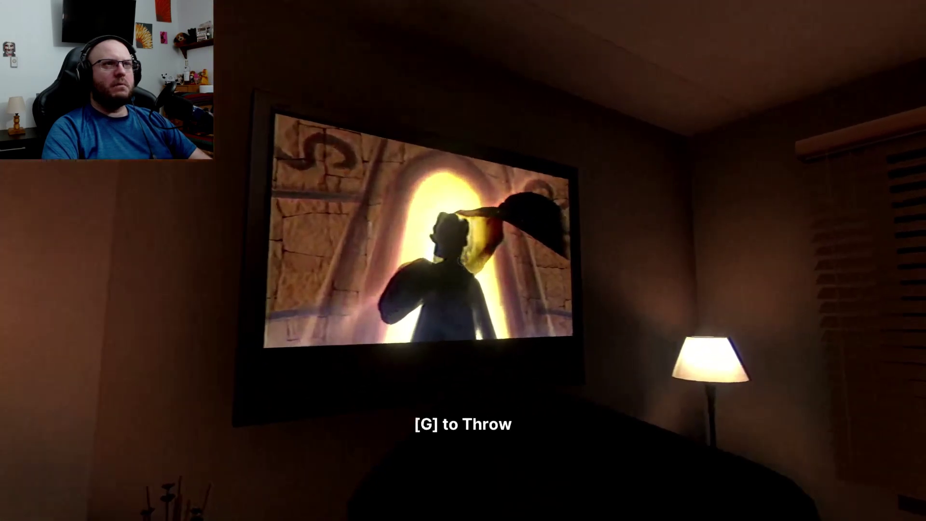
pyautogui.press('w')
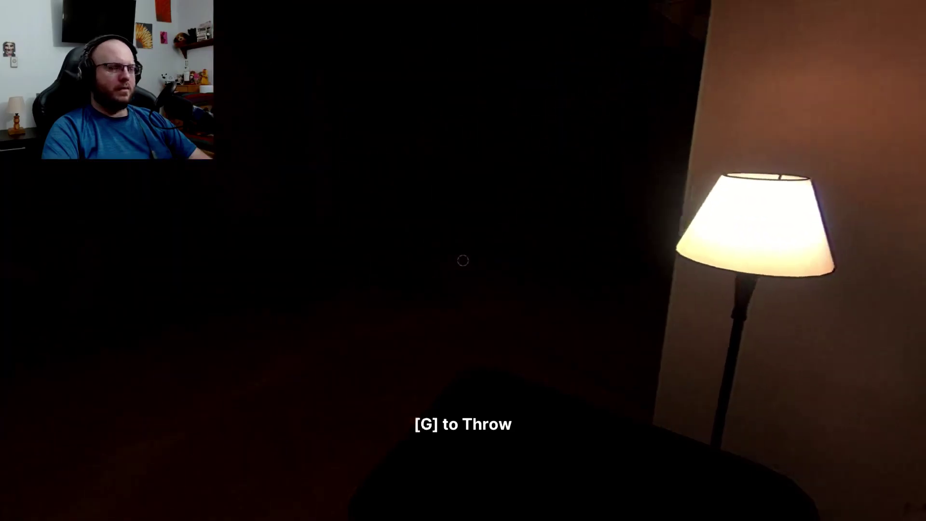
pyautogui.press('w')
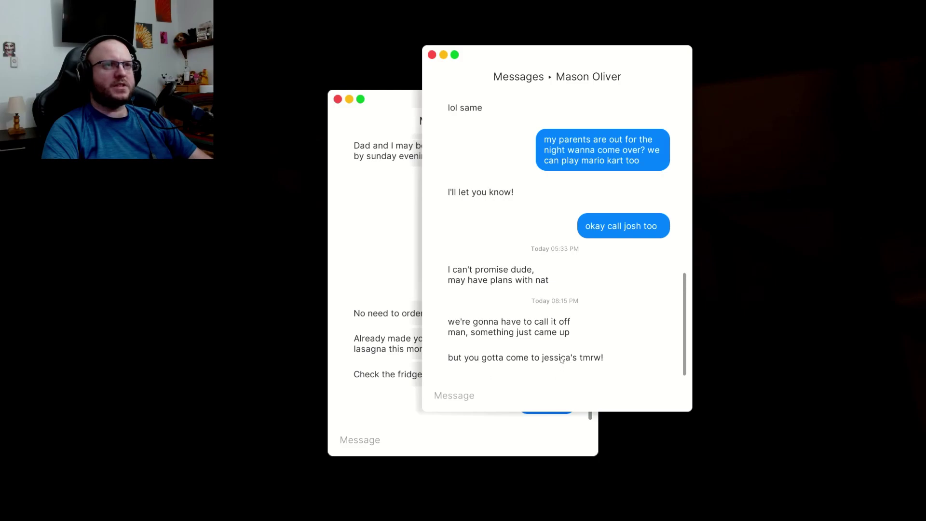
pyautogui.press('Escape')
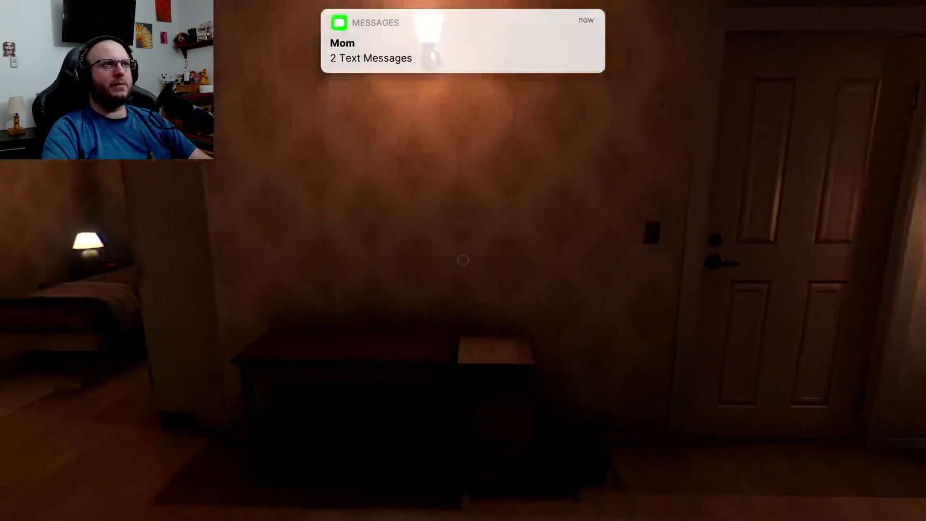
# - Read Mom's two new texts, moving her chat up-left, then close the messages
pyautogui.click(463, 261)
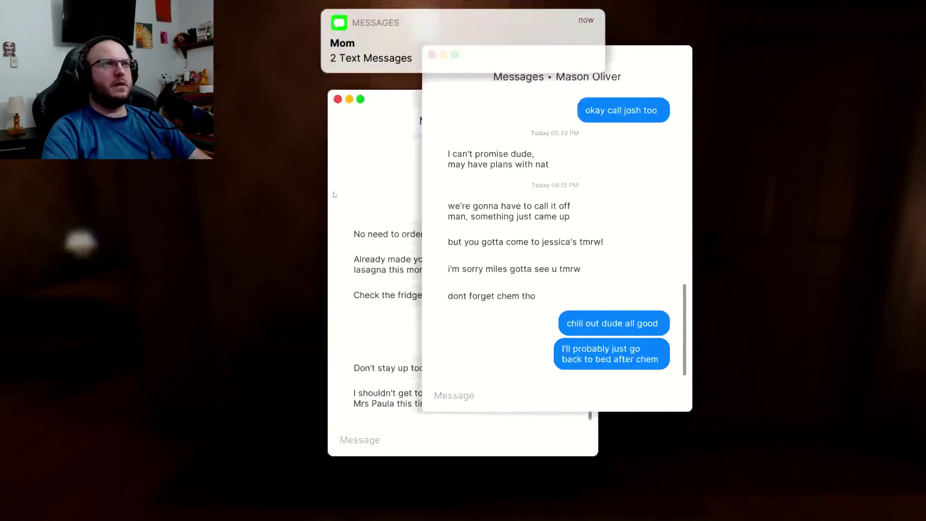
pyautogui.click(365, 101)
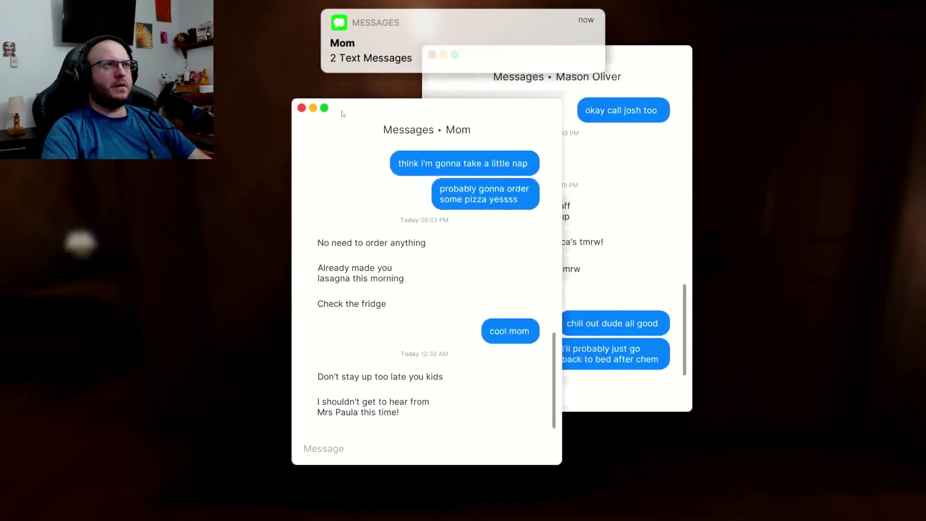
pyautogui.moveTo(425, 111); pyautogui.dragTo(260, 49)
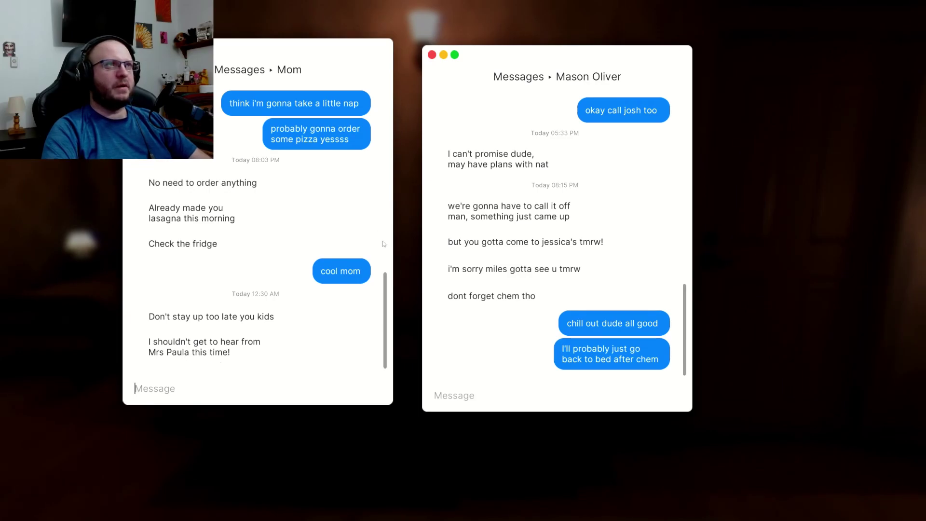
pyautogui.press('Escape')
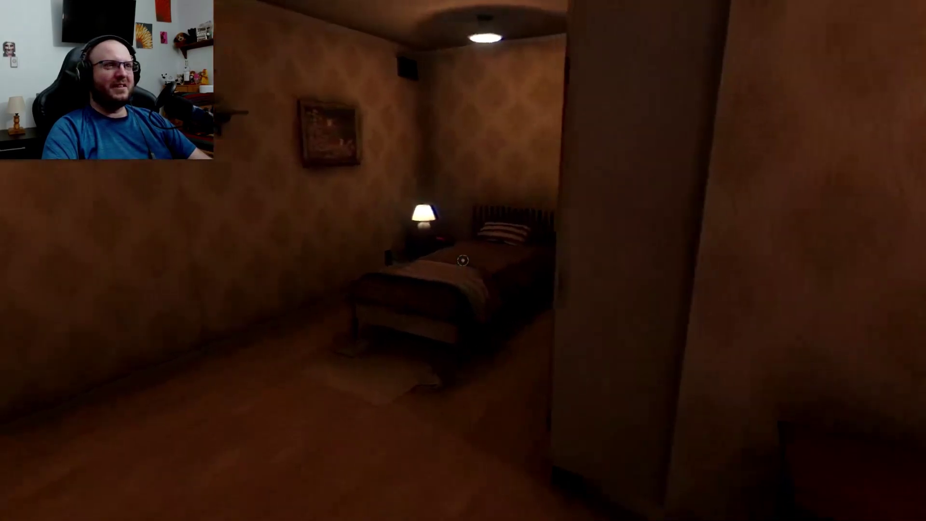
# - Walk into the bedroom, then back out through the dark upstairs hallway
pyautogui.press('w')
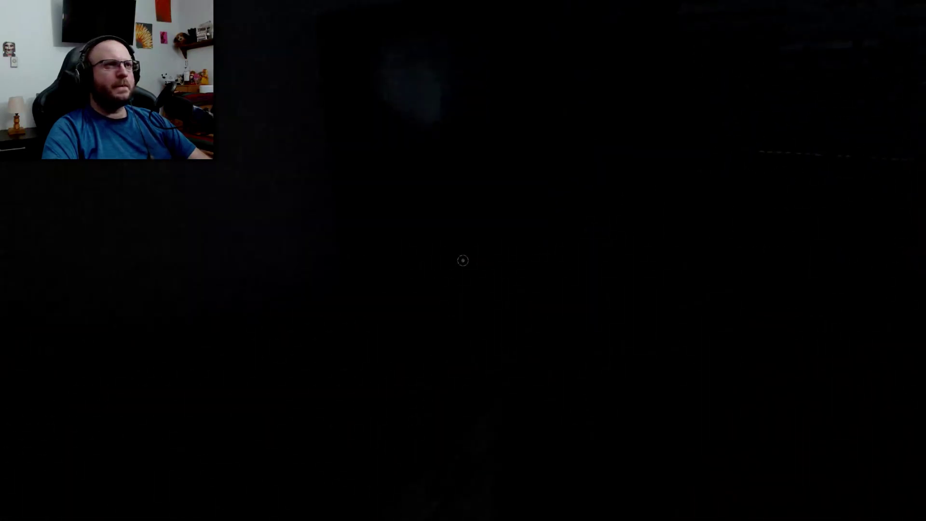
# - Open the fridge, take the blue-lidded jar, and shut the fridge door
pyautogui.click(463, 260)
pyautogui.click(462, 260)
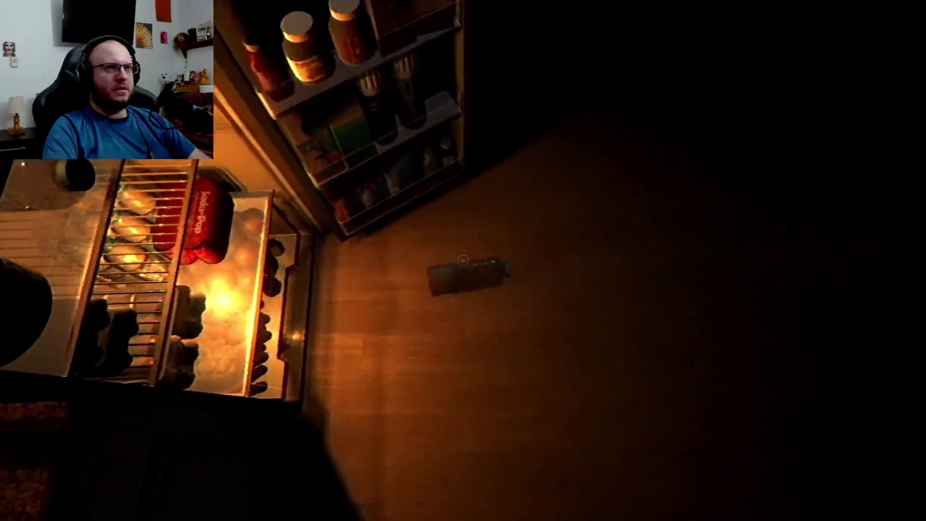
pyautogui.click(463, 261)
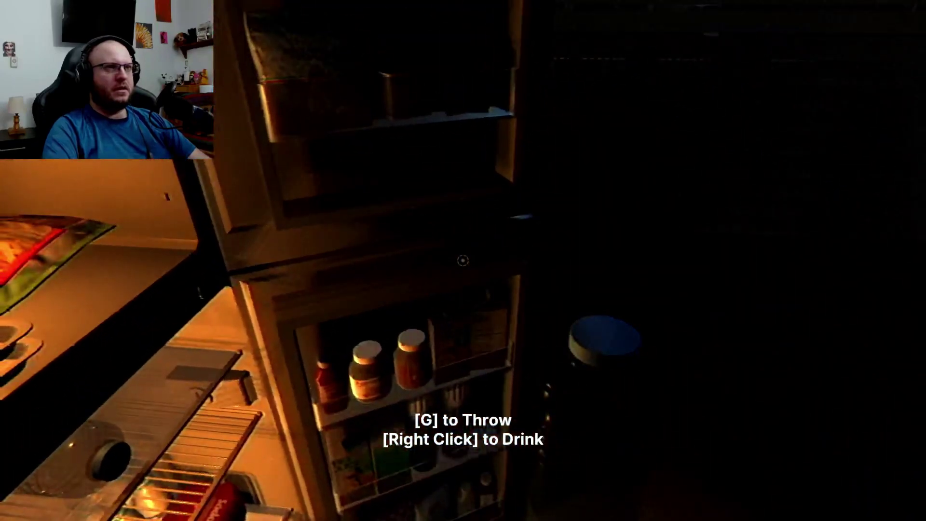
pyautogui.click(463, 260)
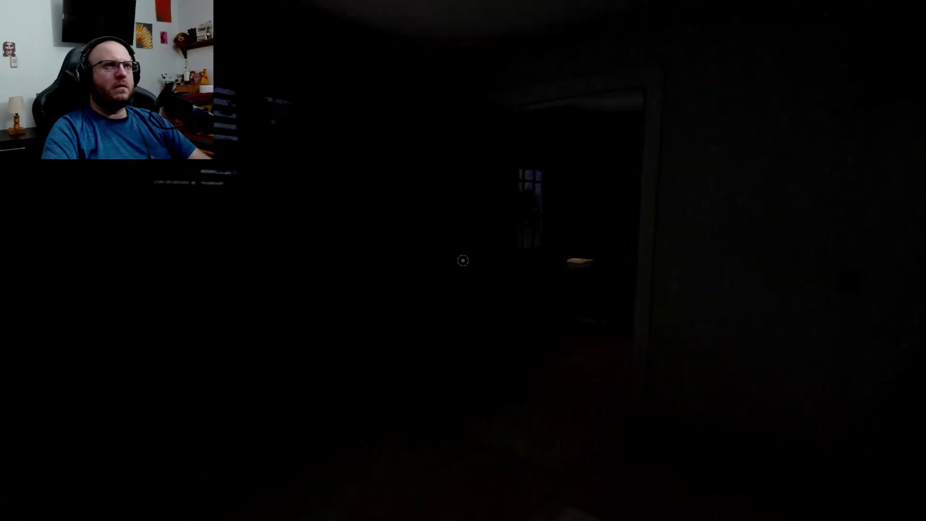
# - Walk through the doorway and turn right toward the lamp-lit room
pyautogui.press('w')
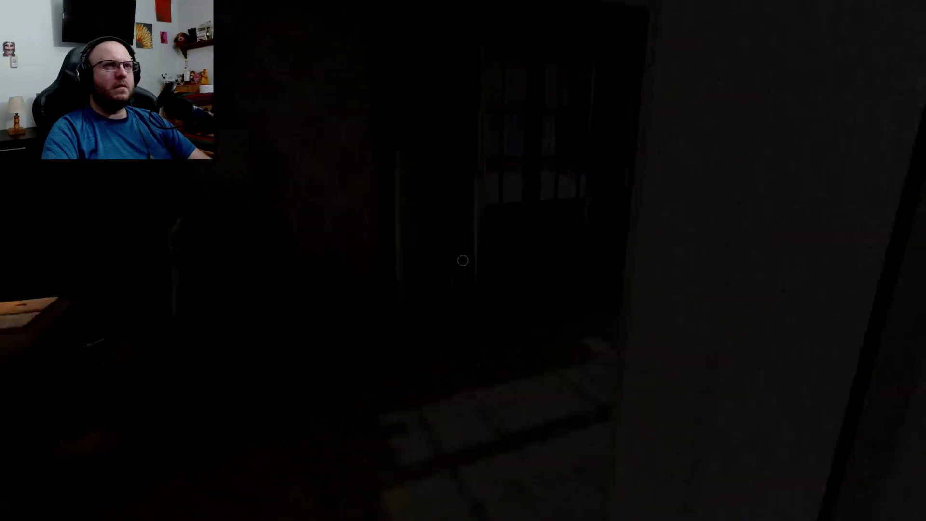
pyautogui.press('w')
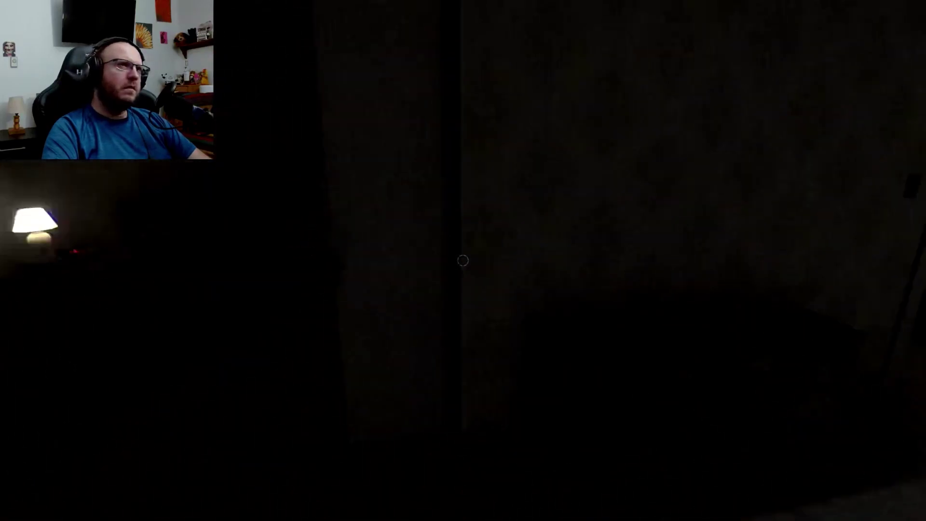
pyautogui.press('w')
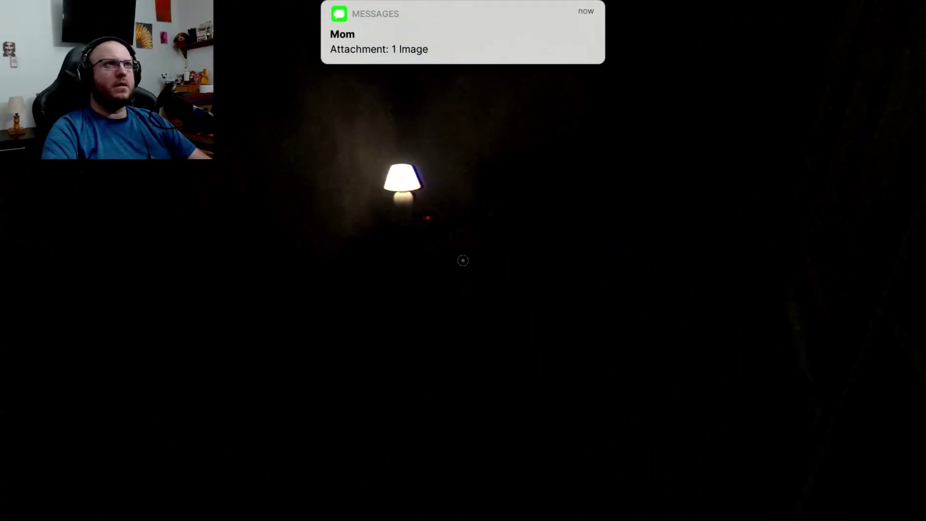
# - Open Mom's photo message, draft a reply, erase it unsent, and close the phone
pyautogui.click(463, 260)
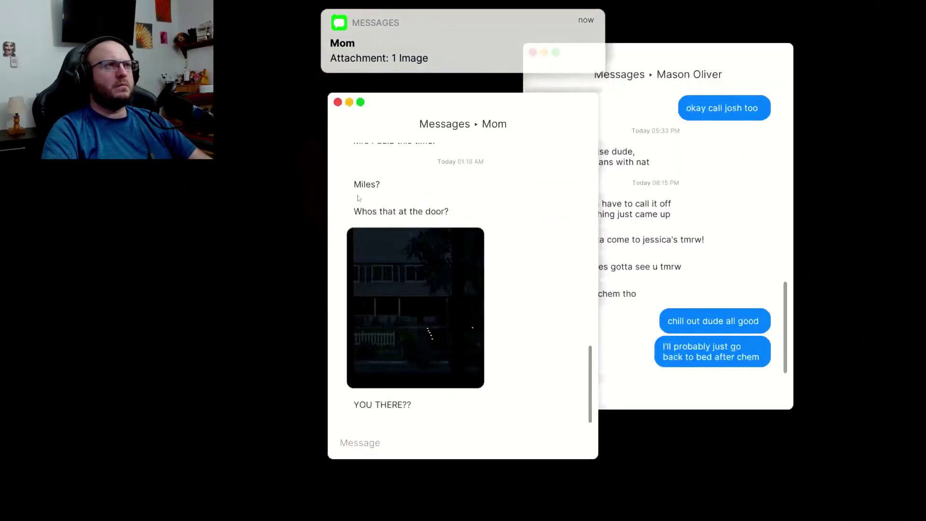
pyautogui.click(377, 439)
pyautogui.write('Uh ')
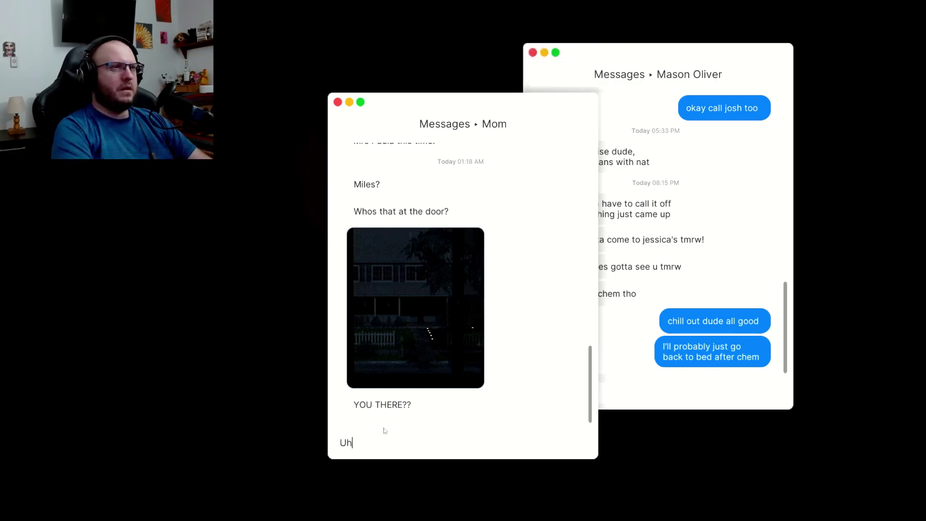
pyautogui.write('wtf')
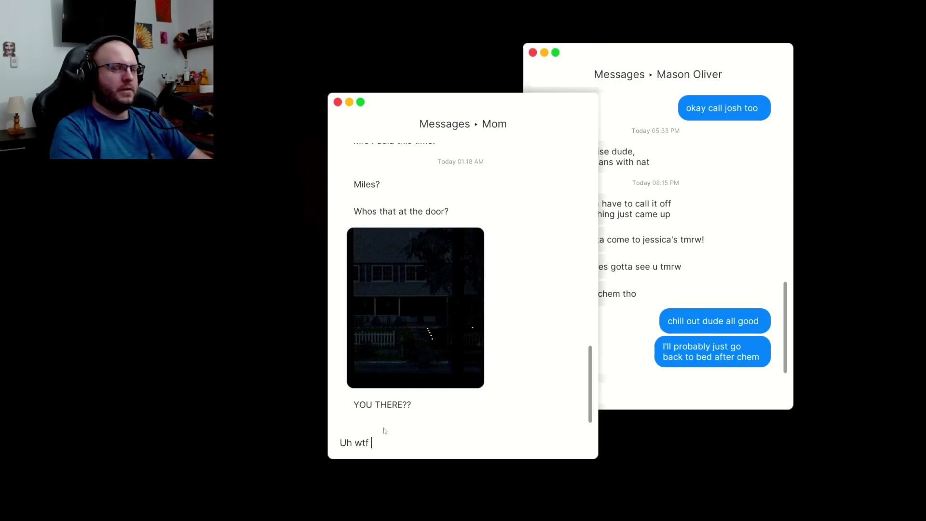
pyautogui.write(' mom wh')
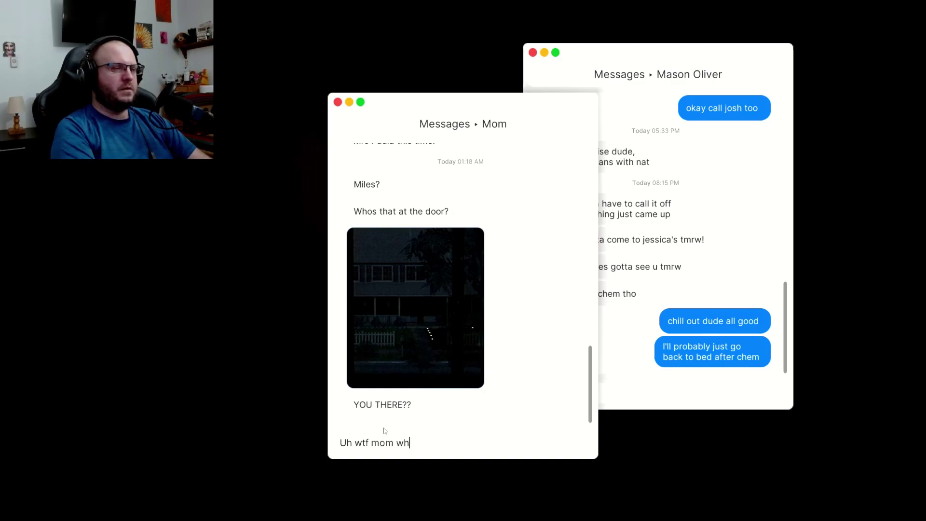
pyautogui.write('o is that?!?')
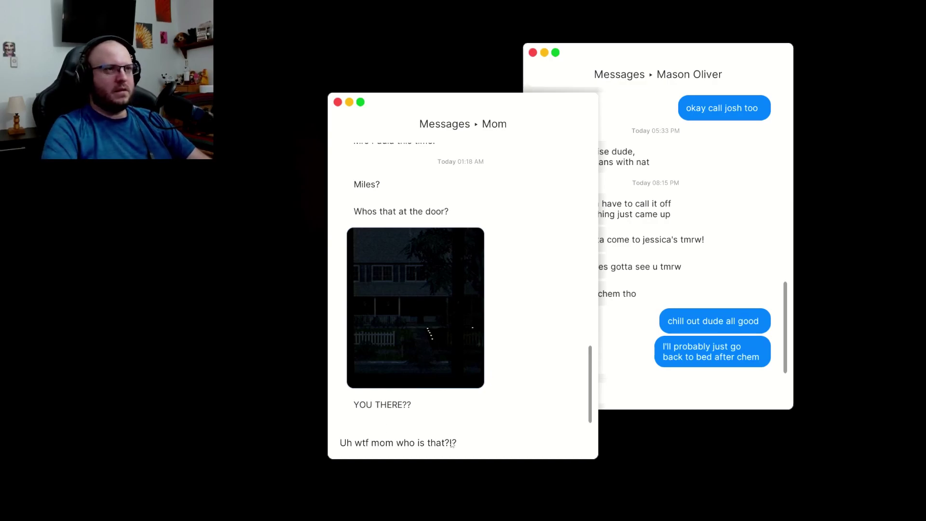
pyautogui.hotkey('ctrl', 'a')
pyautogui.press('BackSpace')
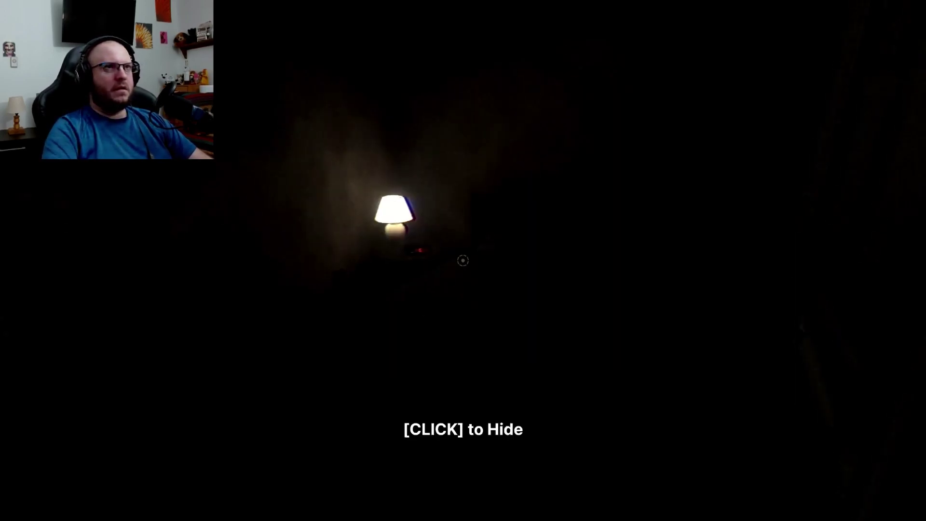
pyautogui.click(463, 261)
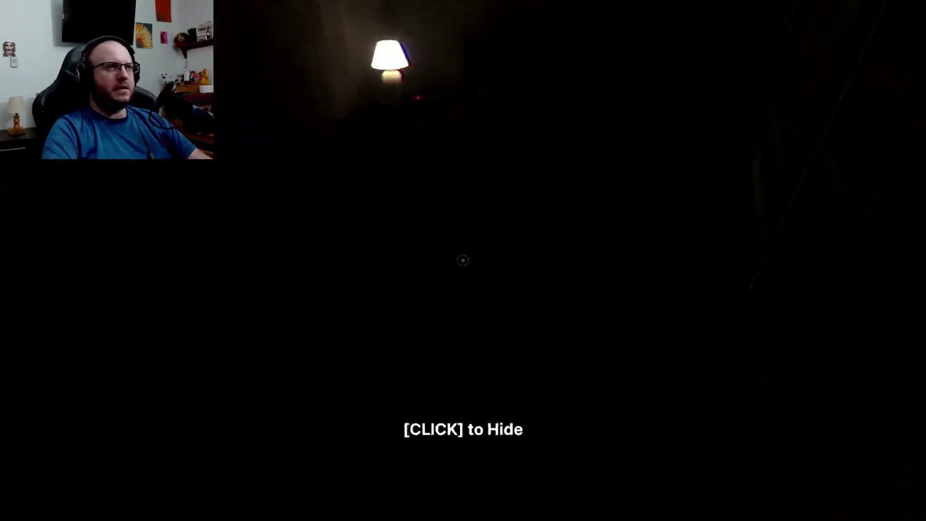
# - Hide using the '[CLICK] to Hide' prompt
pyautogui.click(462, 261)
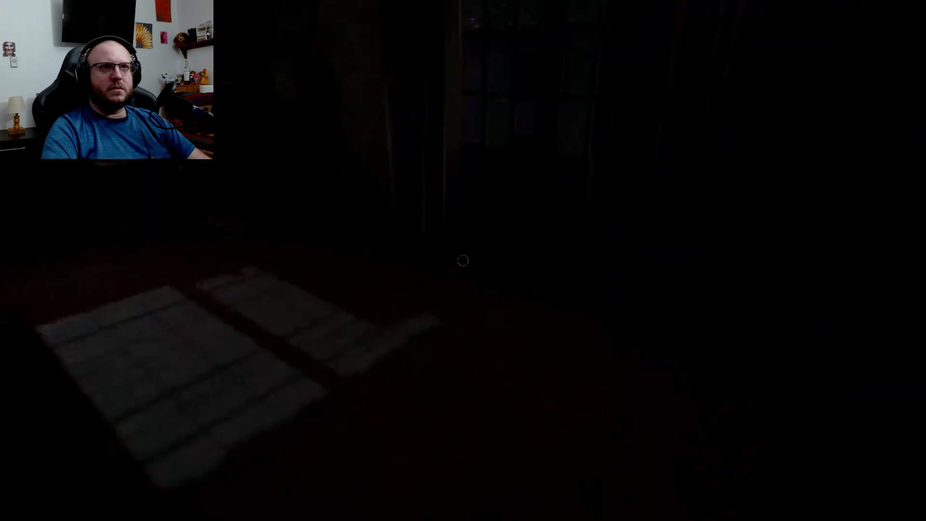
# - Walk to the window to look outside, then get up from hiding with Space
pyautogui.press('w')
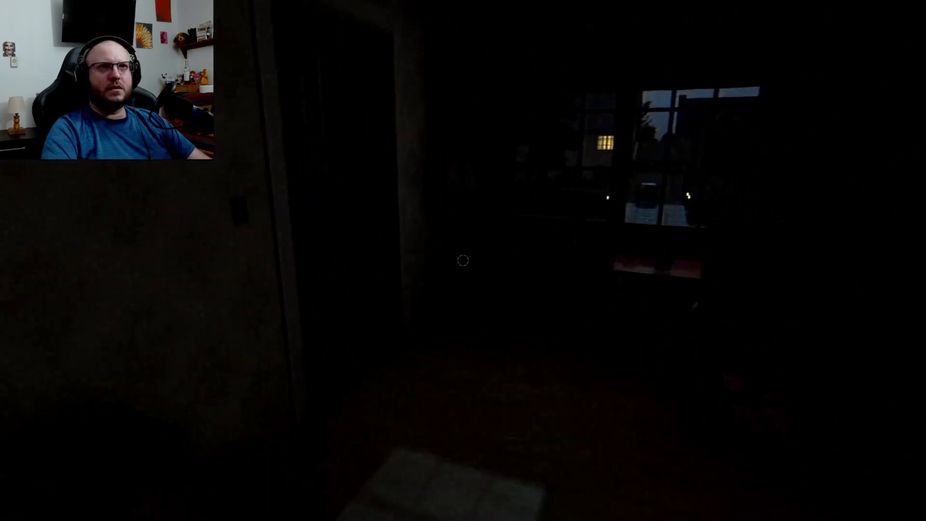
pyautogui.press('w')
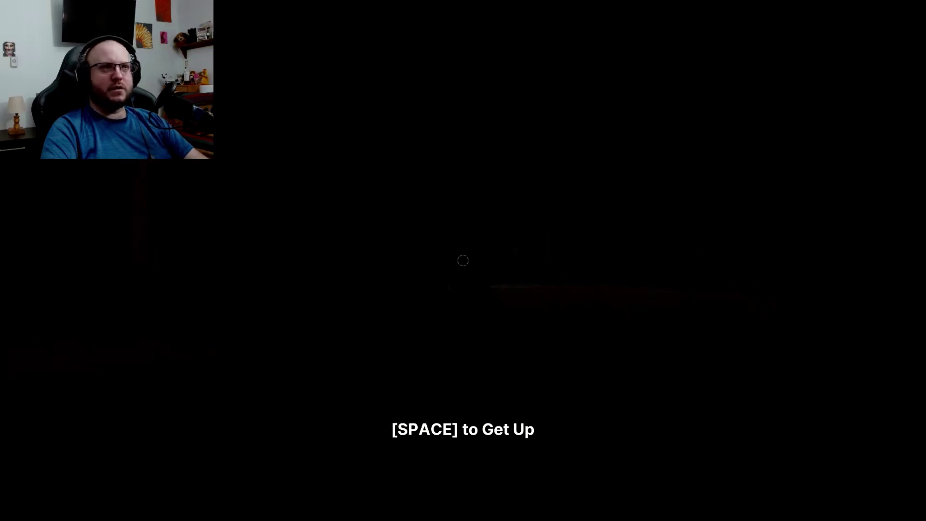
pyautogui.press('space')
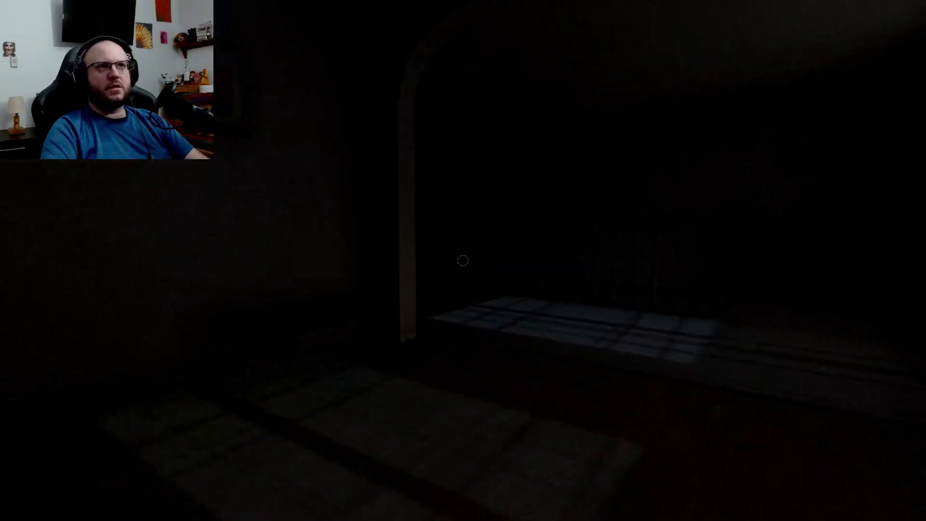
# - Walk through the arched doorway toward the dark passage and closed paneled door
pyautogui.press('w')
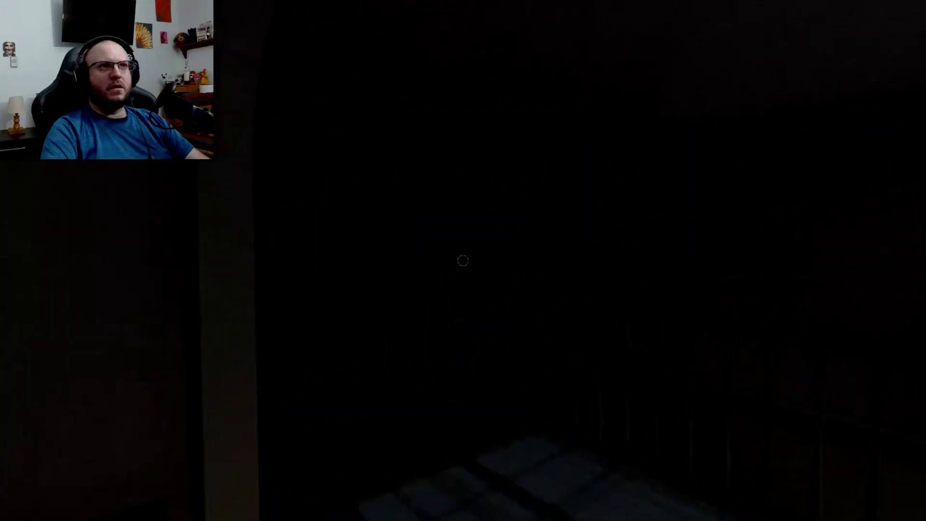
pyautogui.press('w')
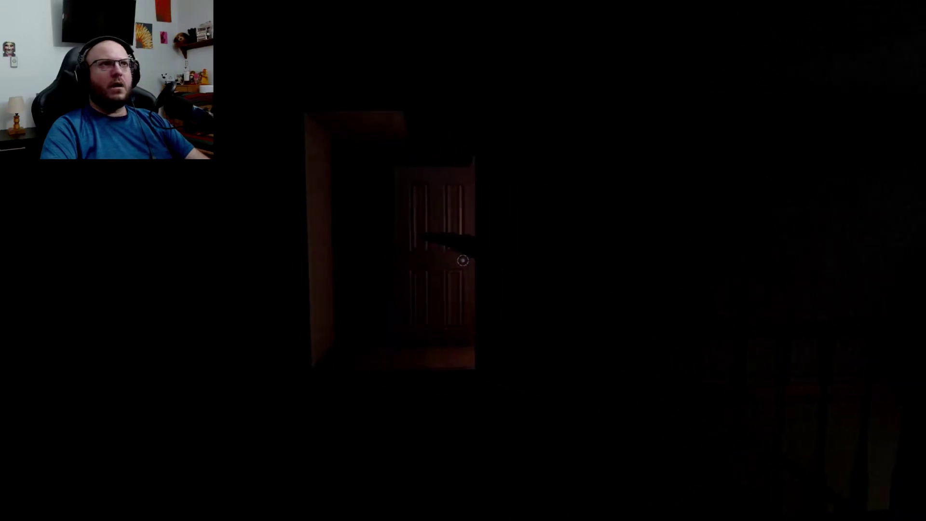
pyautogui.press('w')
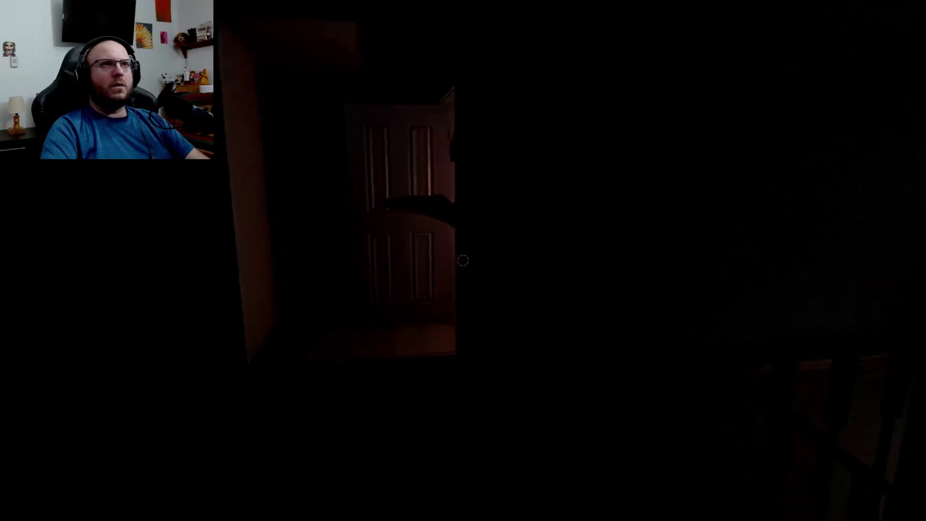
pyautogui.press('w')
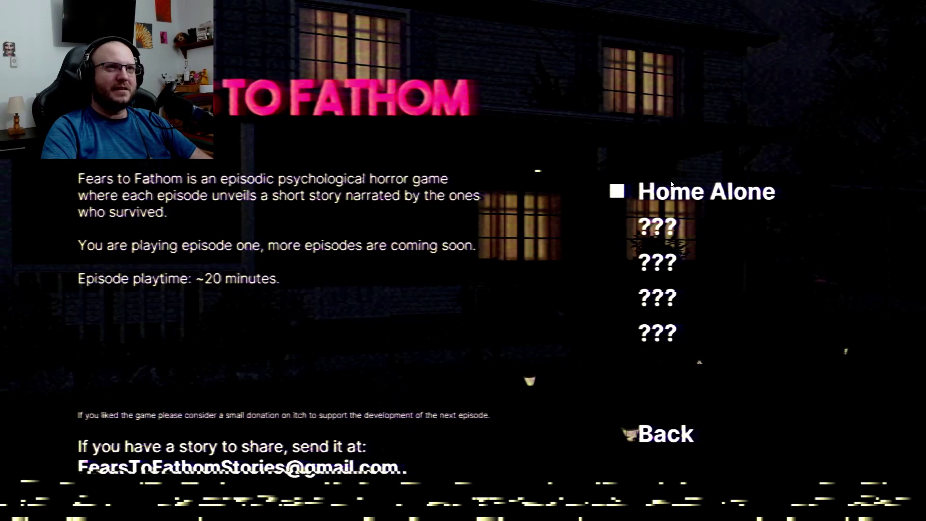
# - Launch Episode 1, Home Alone, from the Episodes menu
pyautogui.click(662, 195)
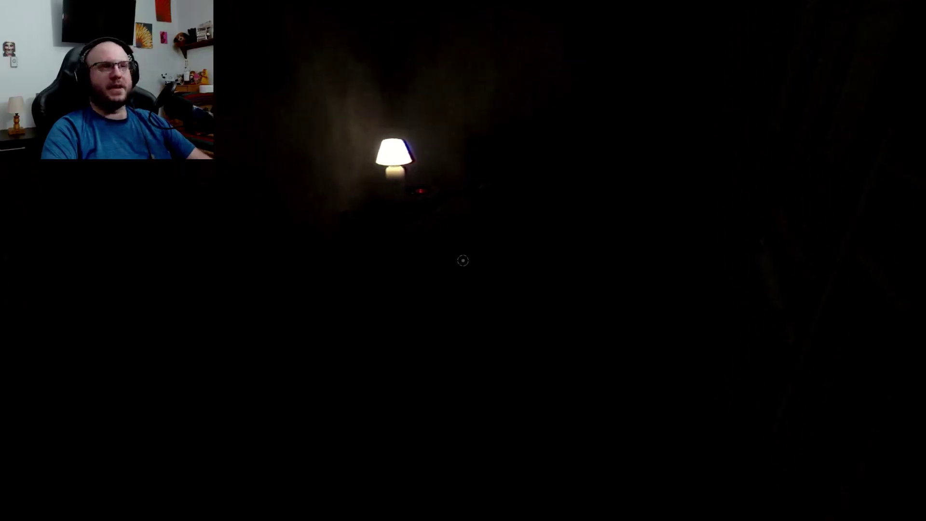
# - View Mom's doorway photo message, then put the phone away with Escape
pyautogui.click(463, 260)
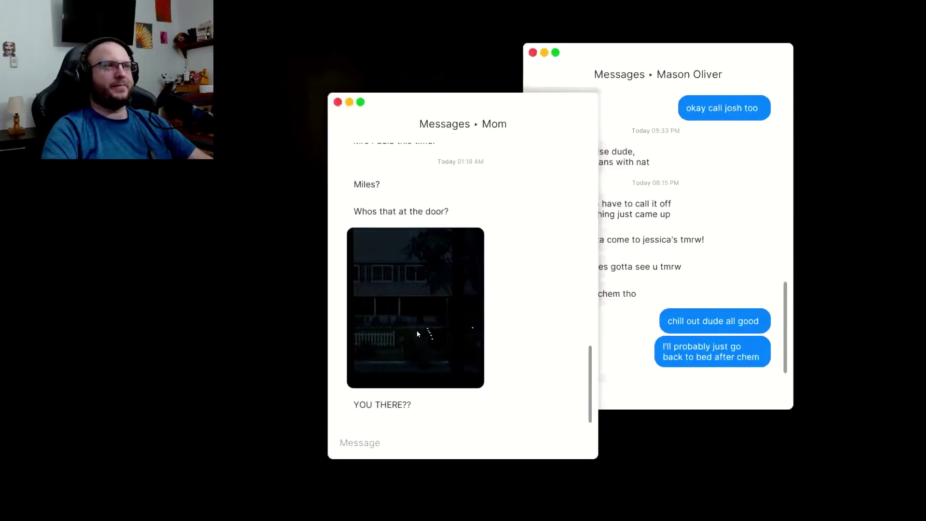
pyautogui.press('Escape')
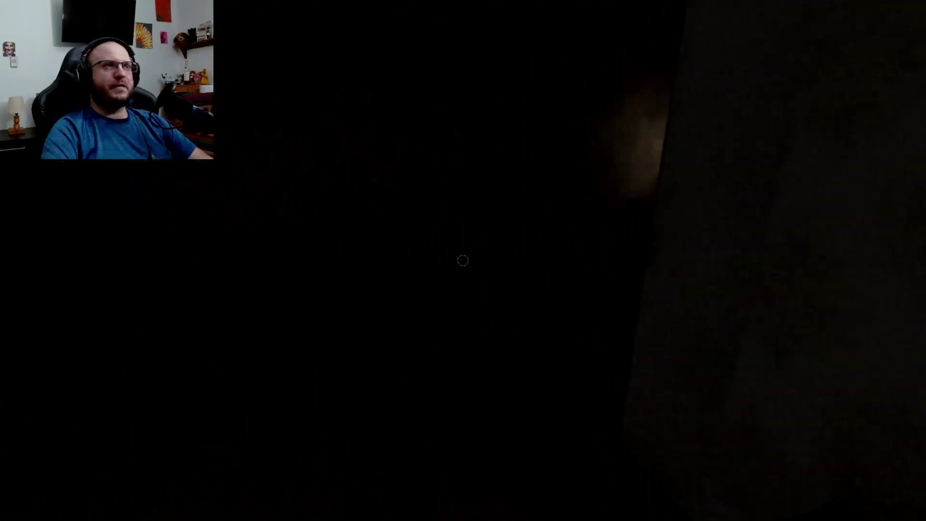
# - Crouch into hiding in the dark room at the '[CLICK] to Hide' prompt
pyautogui.click(463, 261)
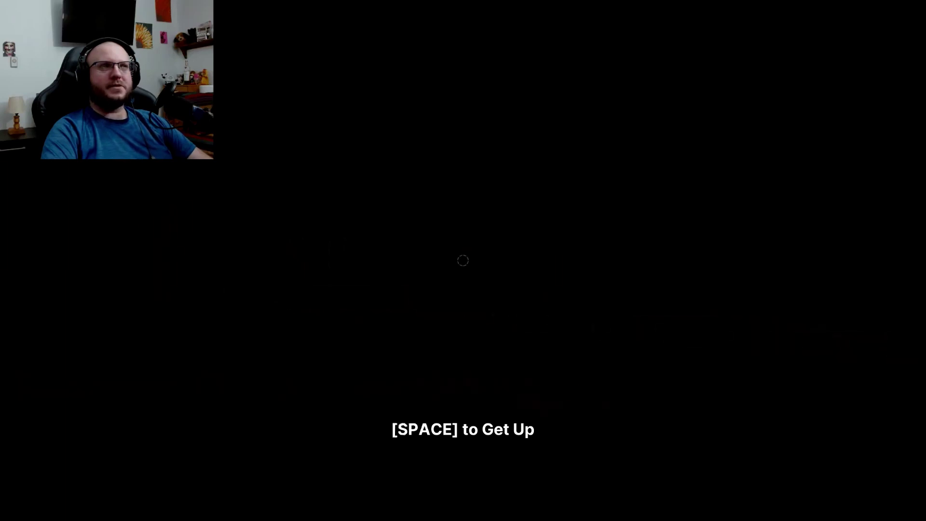
# - Check the phone and read Mom's latest texts about Paula at the door
pyautogui.press('space')
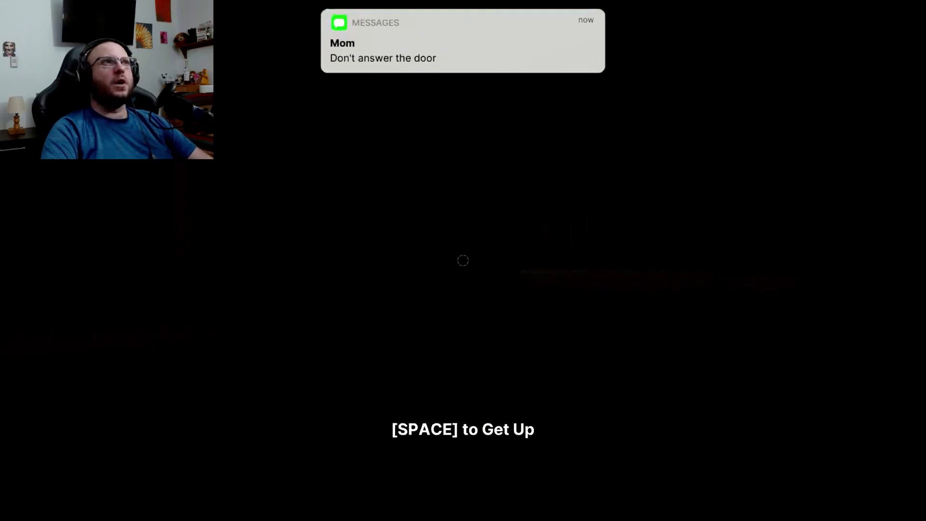
pyautogui.press('space')
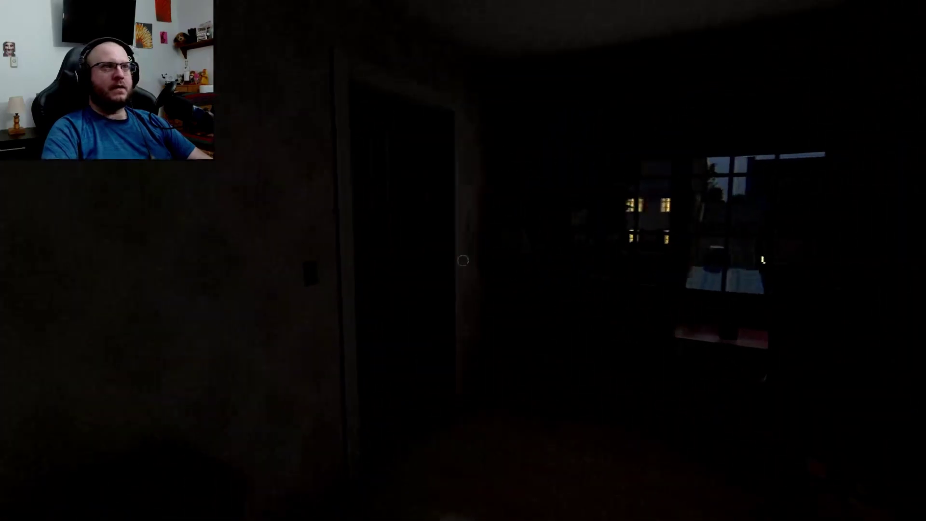
# - Walk through the large dark doorway and into the moonlit room
pyautogui.press('w')
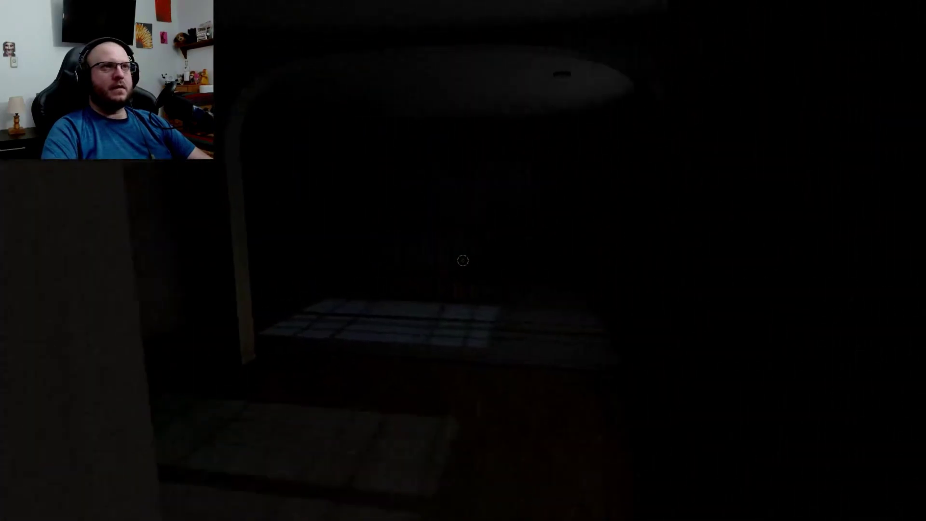
pyautogui.press('w')
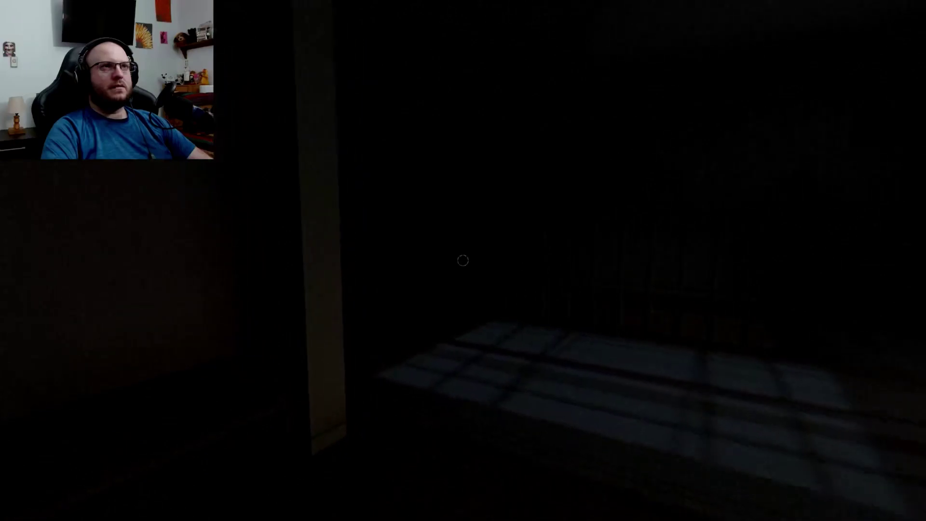
pyautogui.press('w')
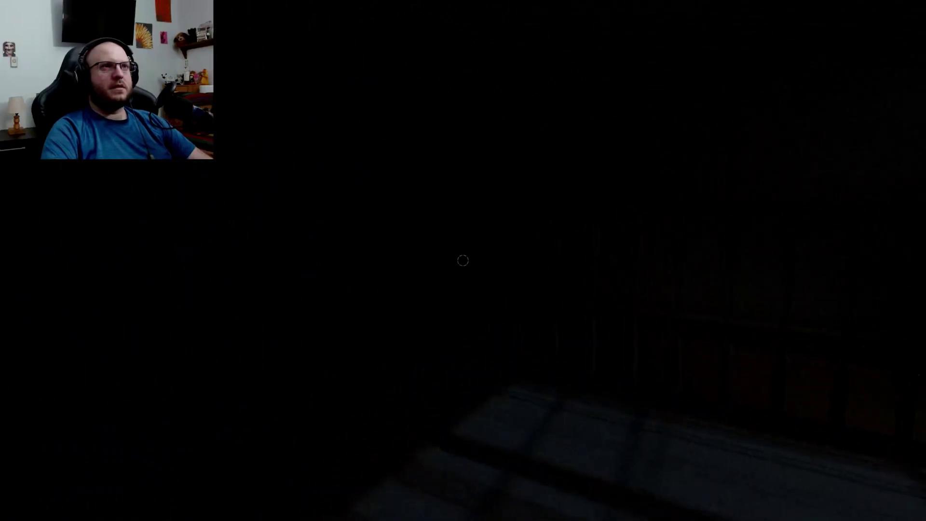
pyautogui.press('w')
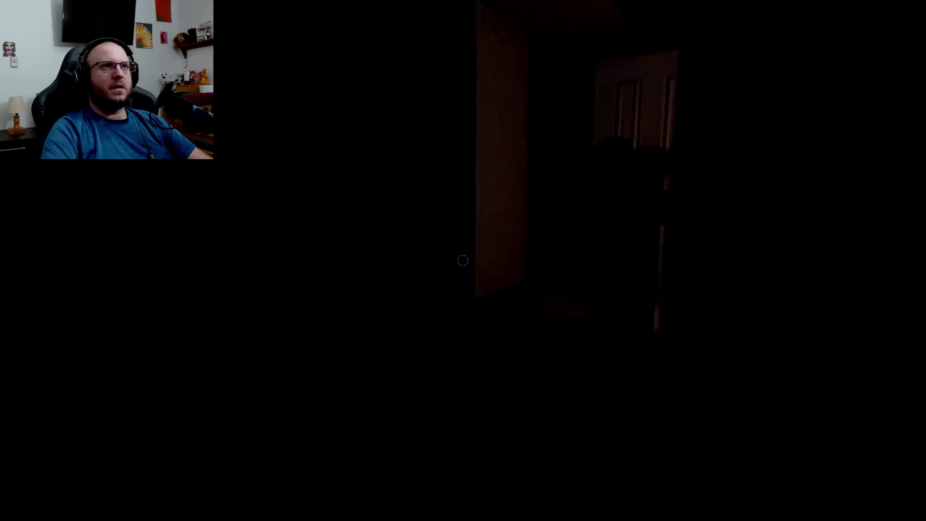
# - Look around the moonlit room, then edge along the wall to a hiding spot
pyautogui.press('w')
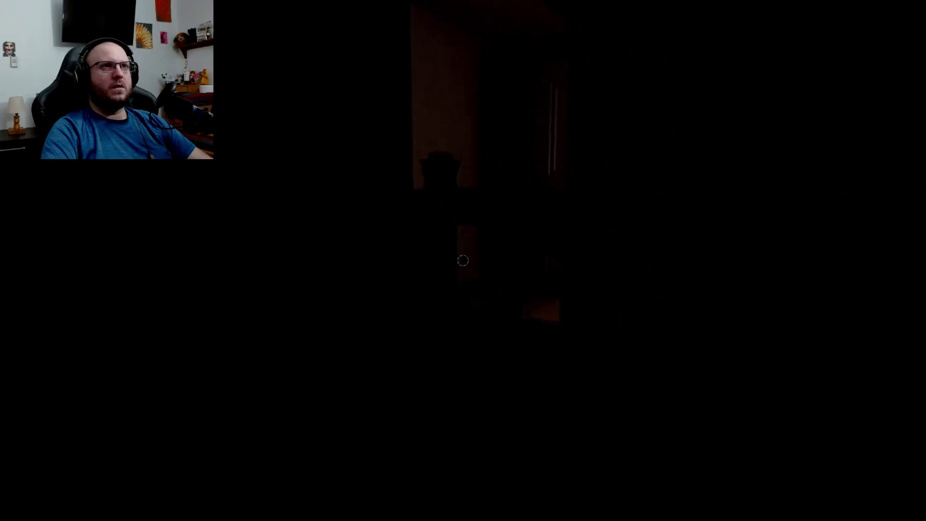
pyautogui.press('w')
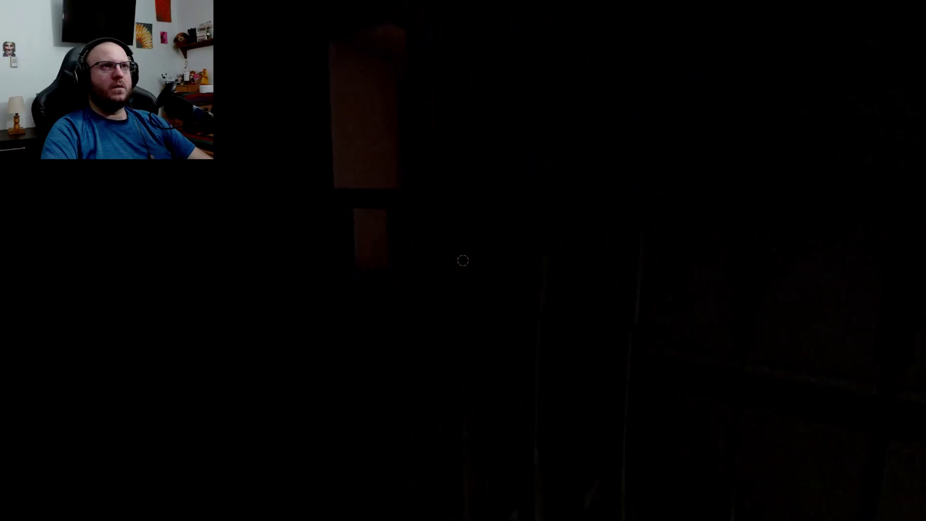
pyautogui.press('w')
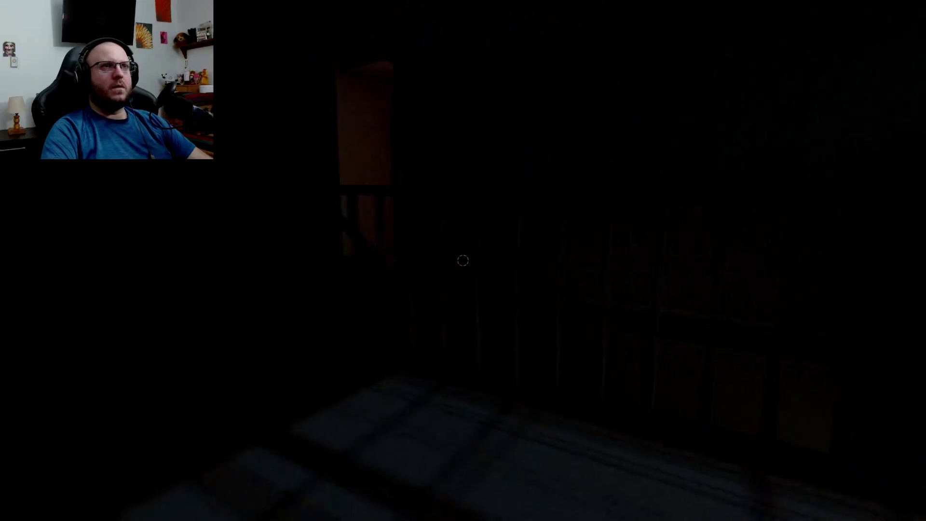
pyautogui.press('a')
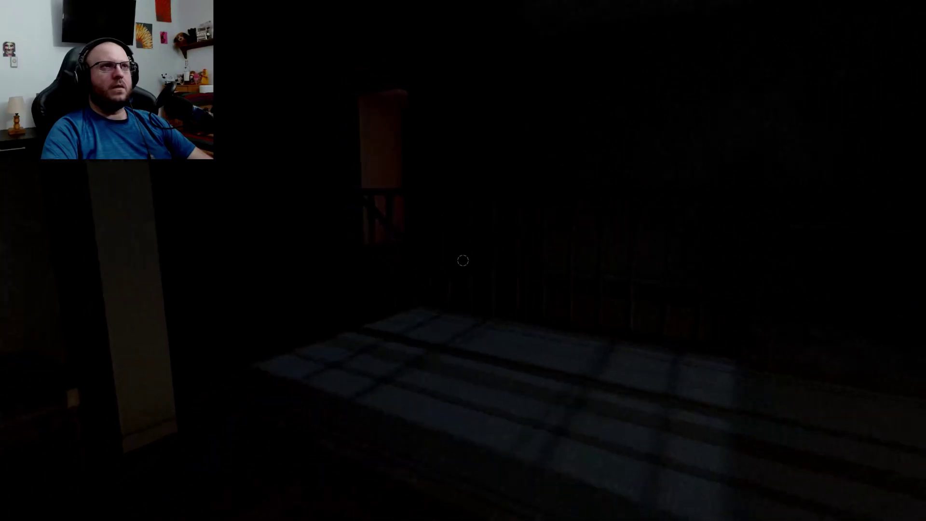
pyautogui.press('w')
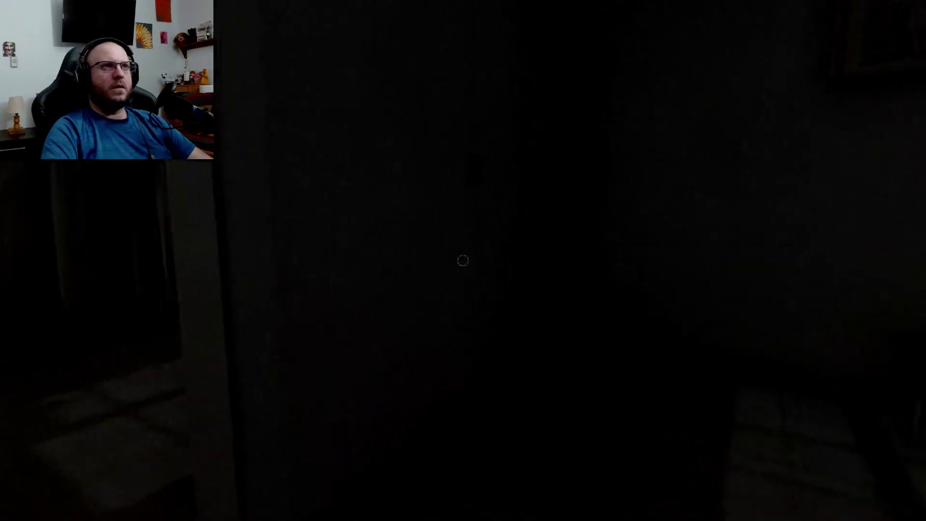
pyautogui.press('w')
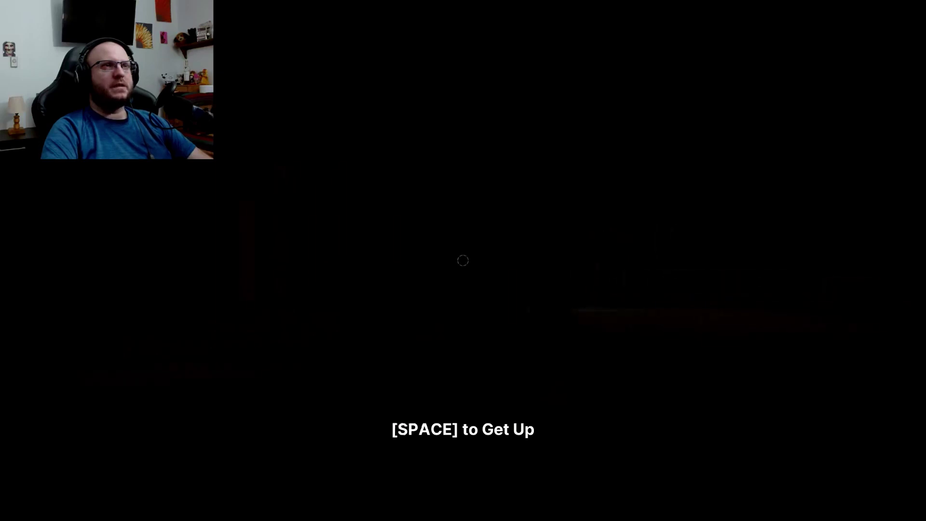
# - Stand up from hiding to trigger the 'a game by rayll' credit and closing narration
pyautogui.press('space')
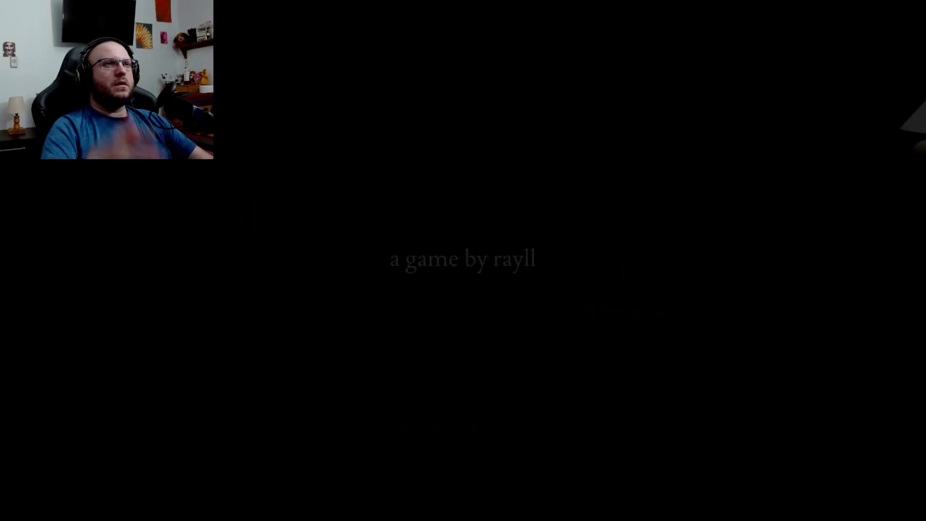